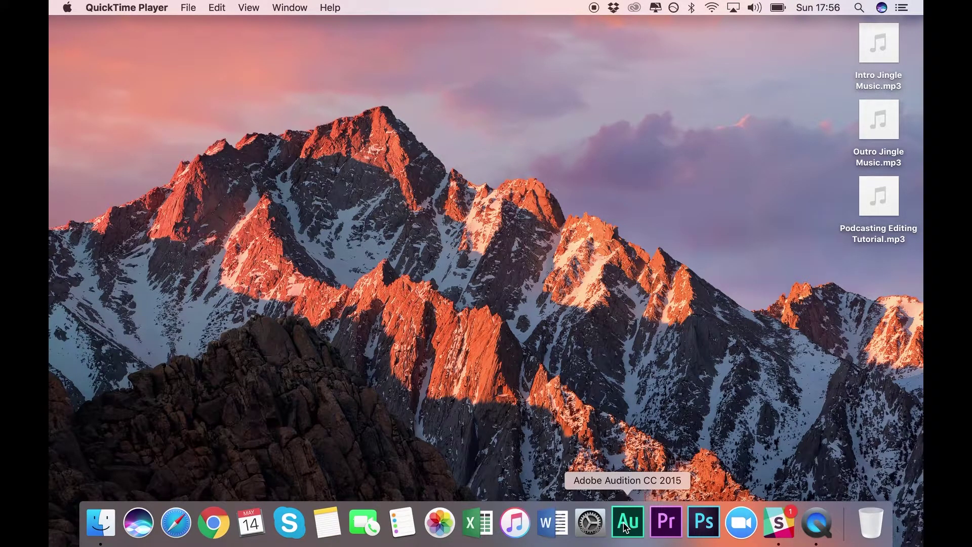
Launch Audition from the Dock and dismiss the missing temp volume warning
click(626, 527)
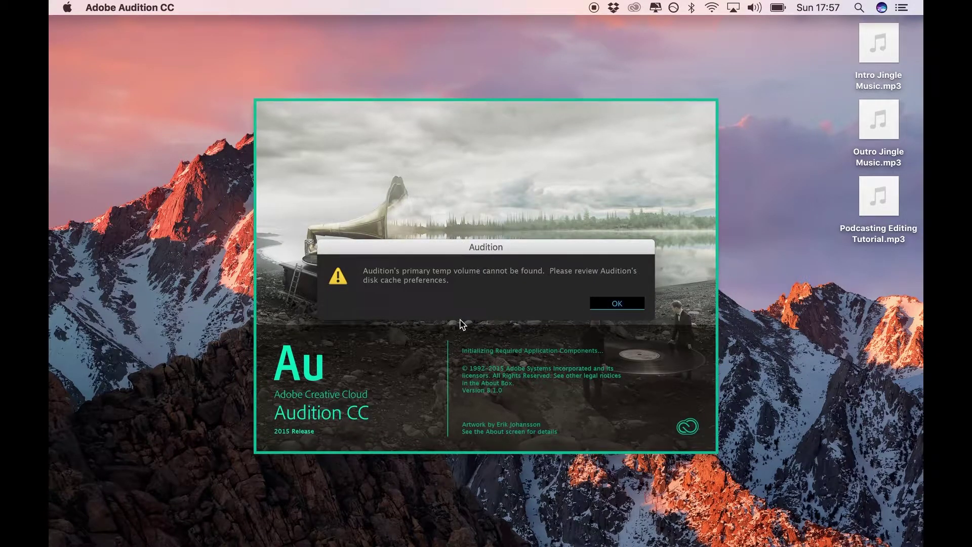
key(Return)
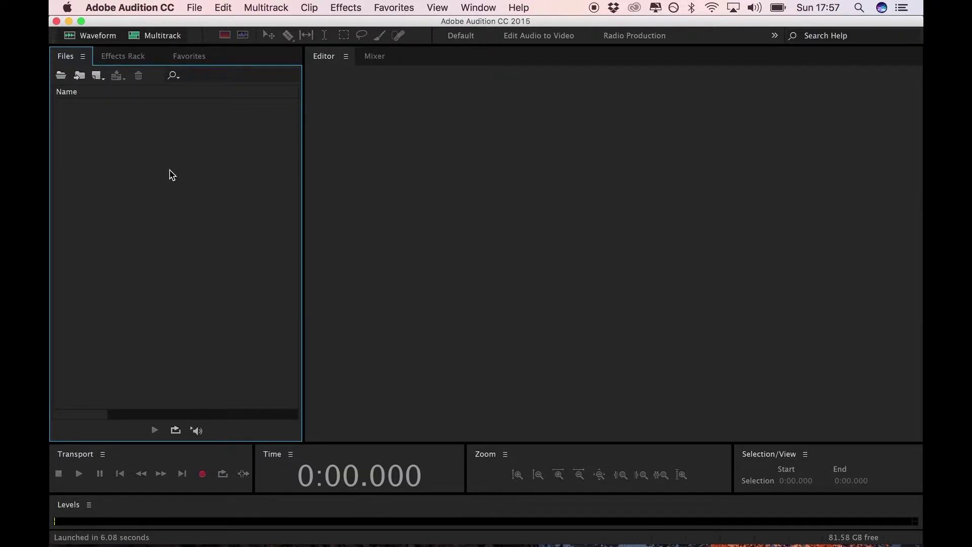
In Audio Hardware preferences, set default input and output to the Yeti Stereo Microphone, keeping the sample rate
click(133, 6)
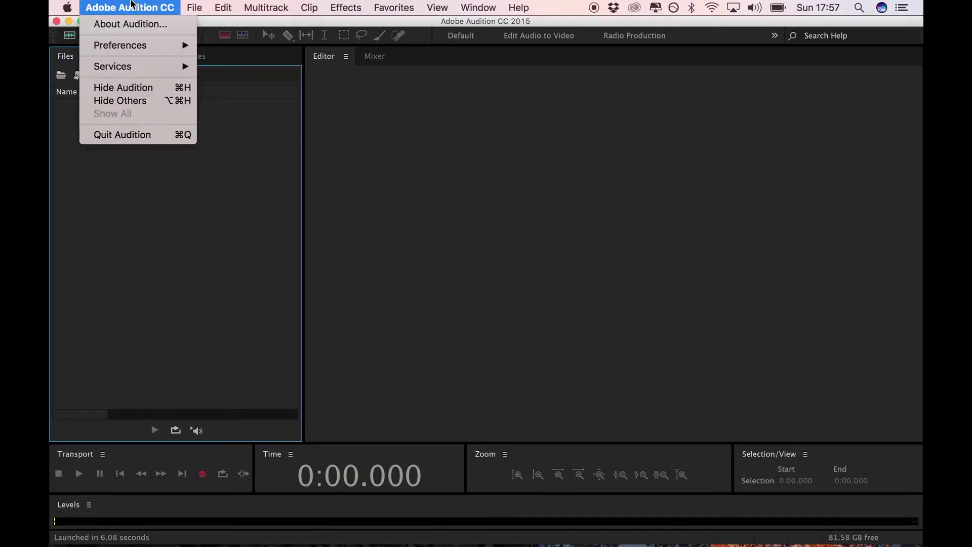
mouse_move(129, 48)
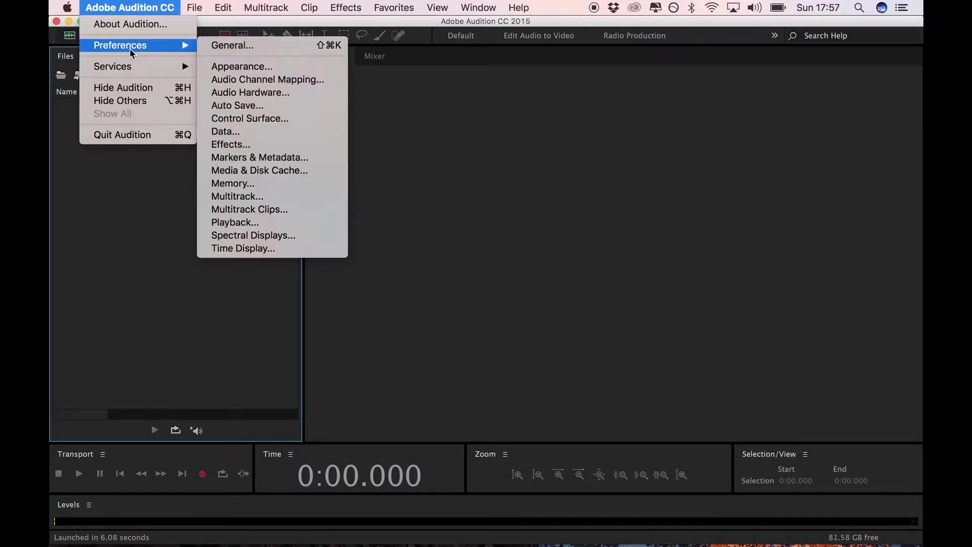
click(245, 93)
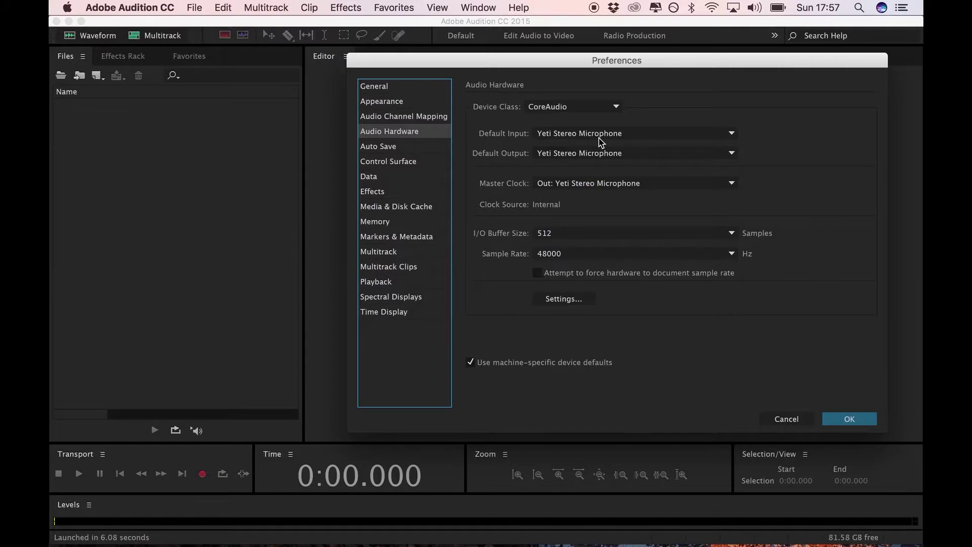
click(601, 142)
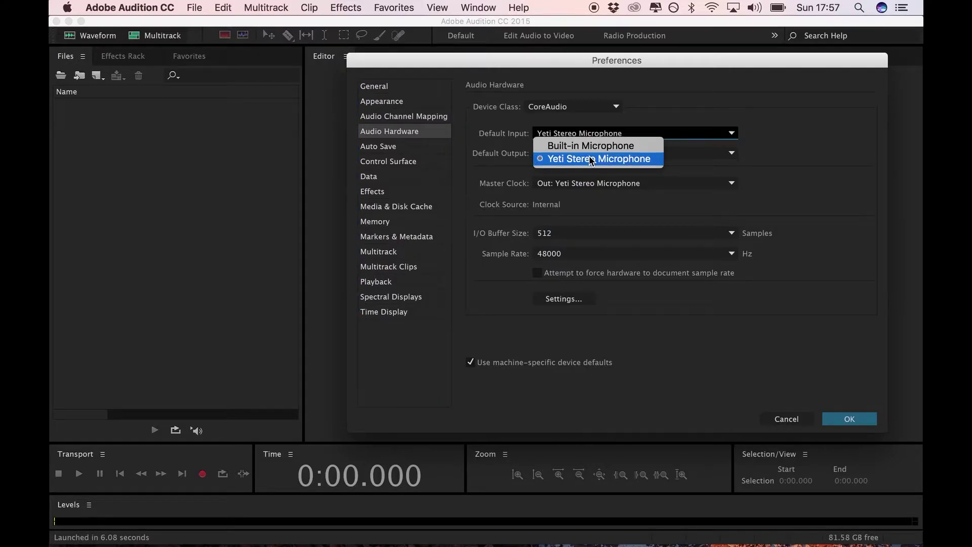
click(590, 151)
click(575, 154)
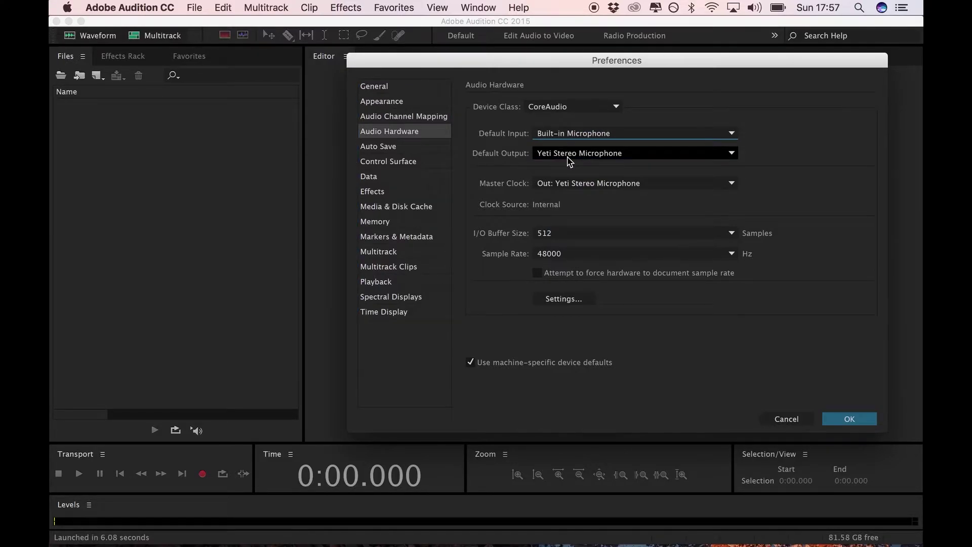
click(577, 165)
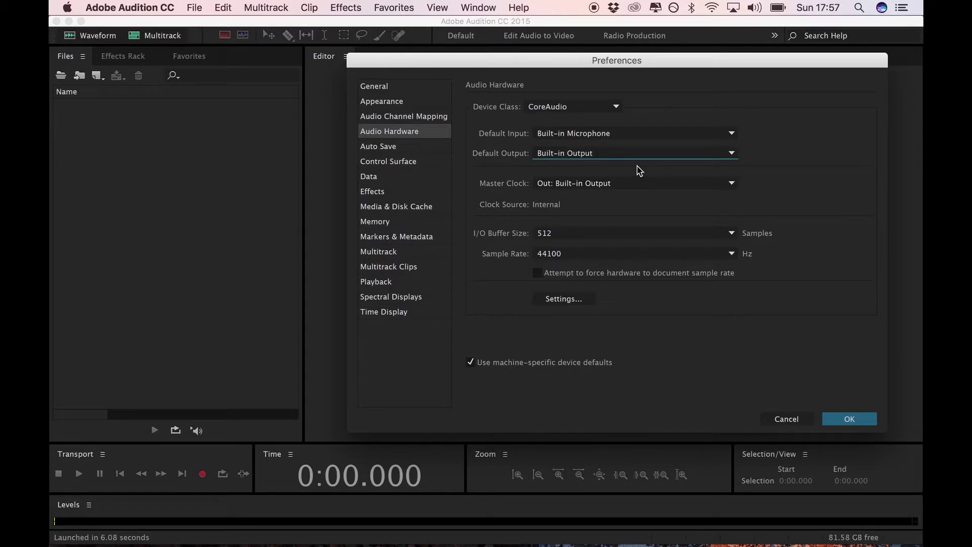
click(613, 140)
click(612, 159)
click(564, 253)
click(567, 279)
click(842, 419)
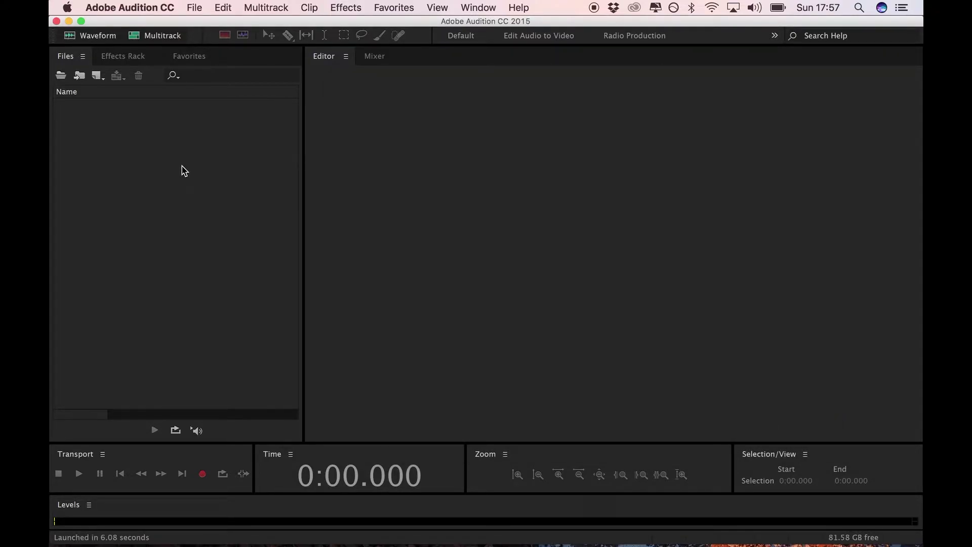
Drag Podcasting Editing Tutorial.mp3 from the desktop into the Files panel and open it in the Waveform editor
key(F11)
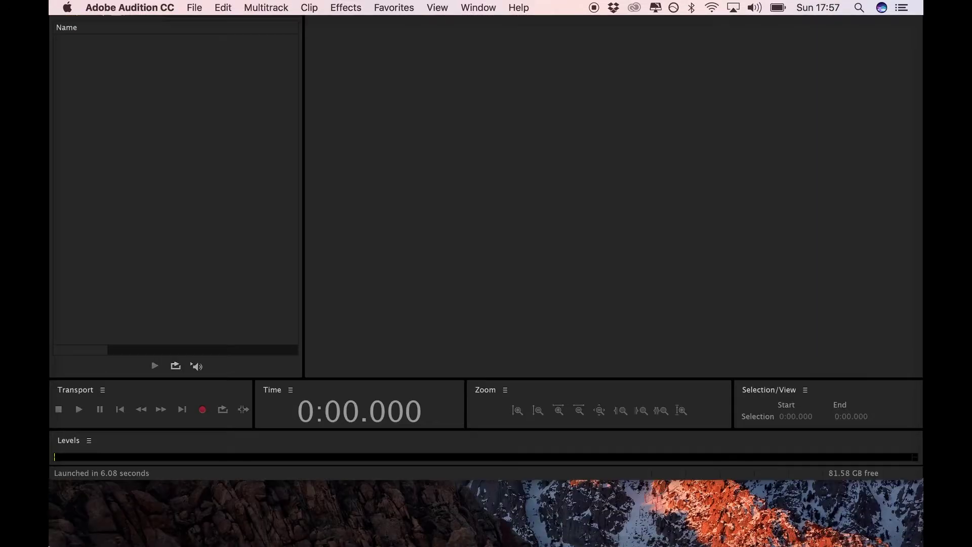
drag(866, 196, 210, 203)
key(F11)
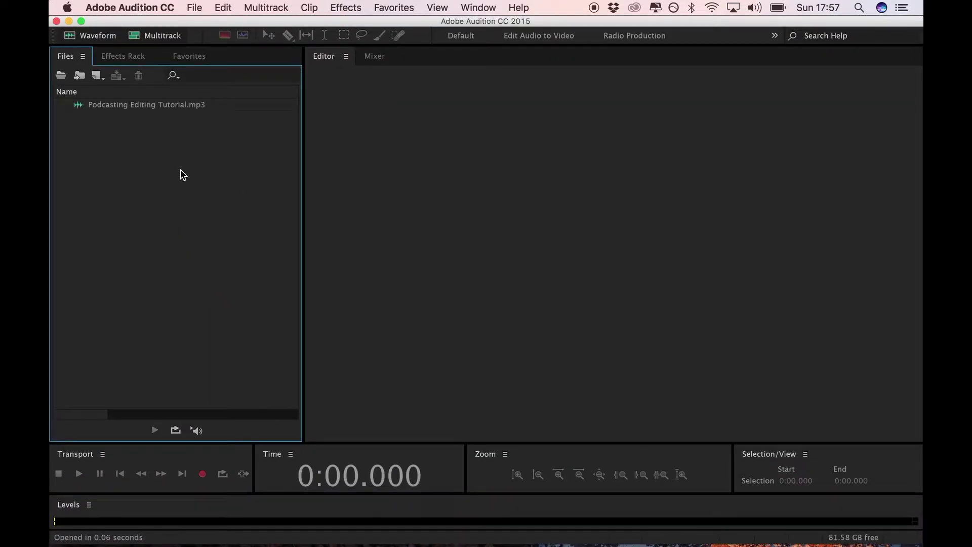
double_click(130, 104)
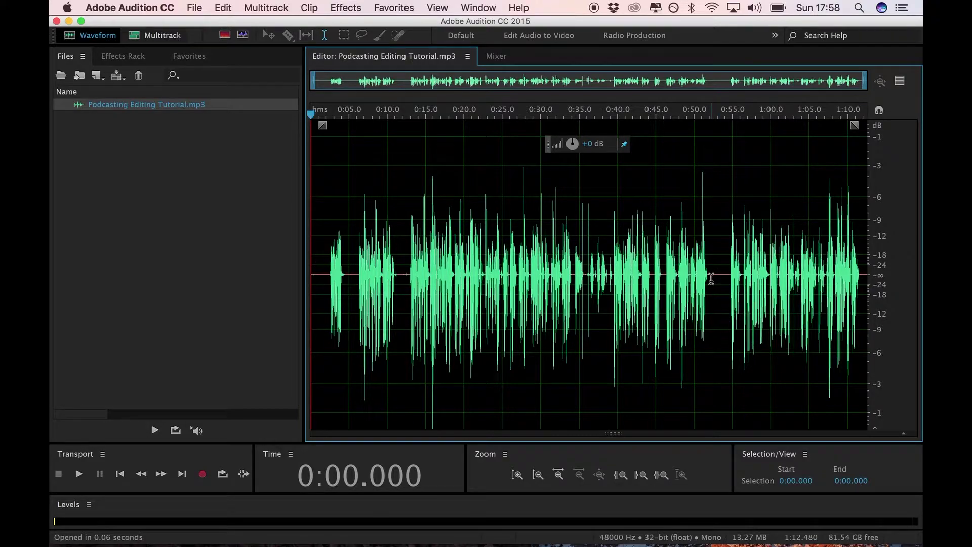
click(309, 114)
key(XF86AudioRaiseVolume)
key(space)
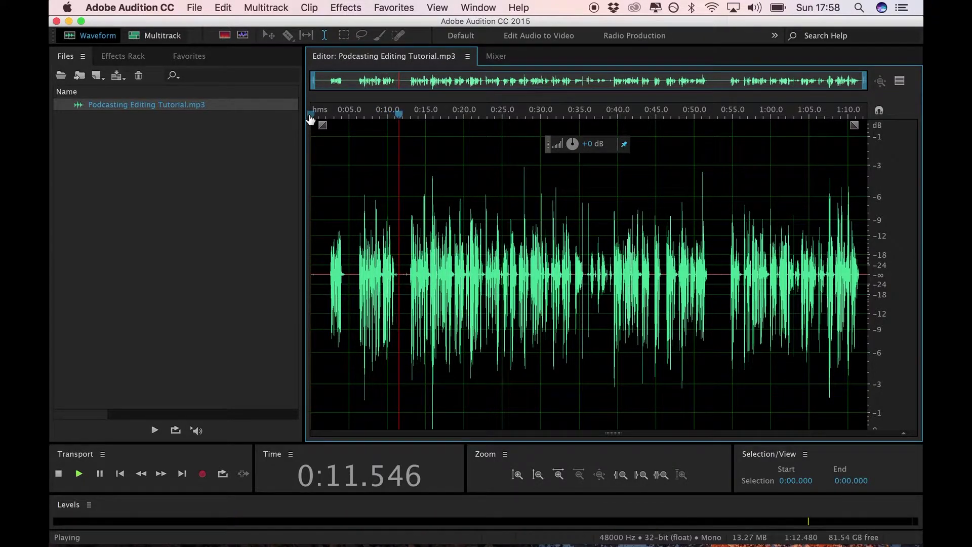
key(space)
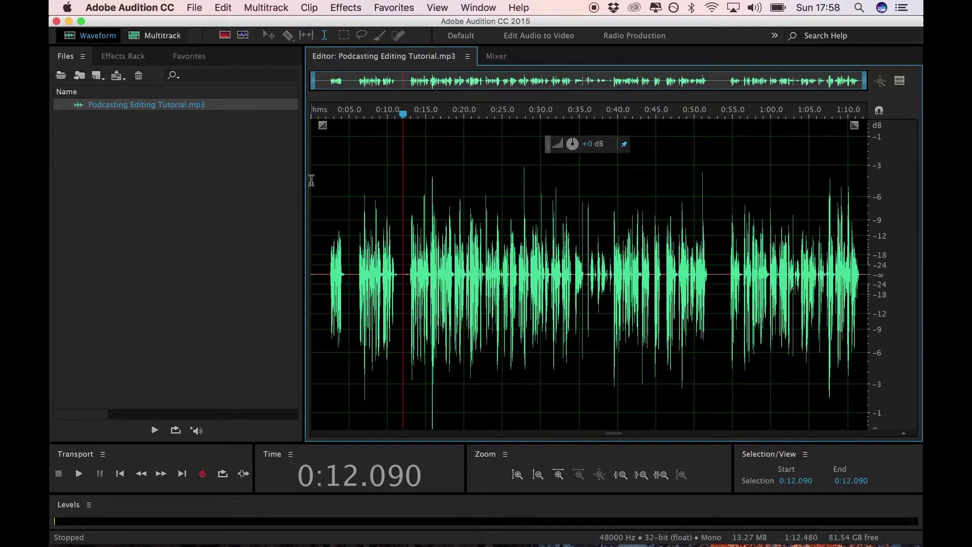
Select the opening 0:00–0:12.770 of the recording and delete it, leaving 0:59.709
click(389, 253)
scroll(388, 253, up, 3)
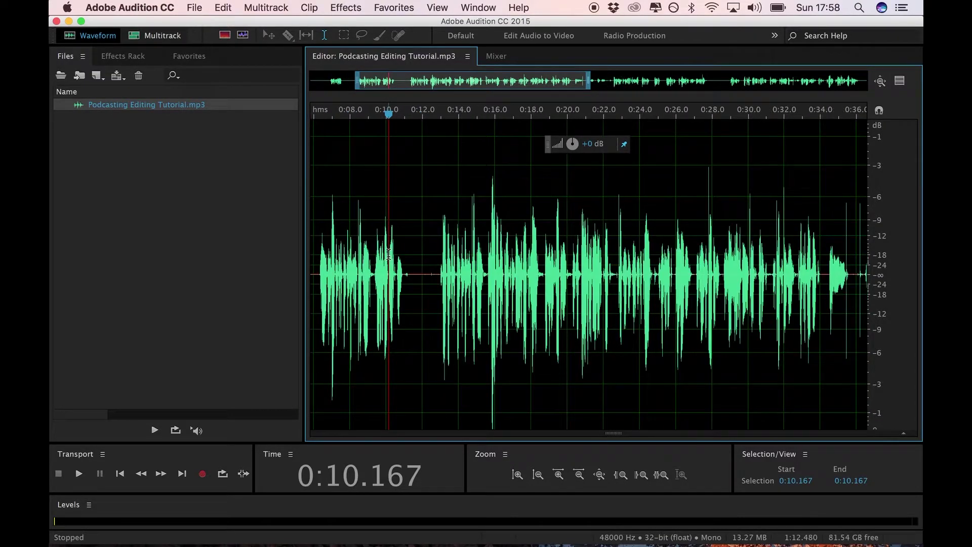
scroll(425, 273, left, 3)
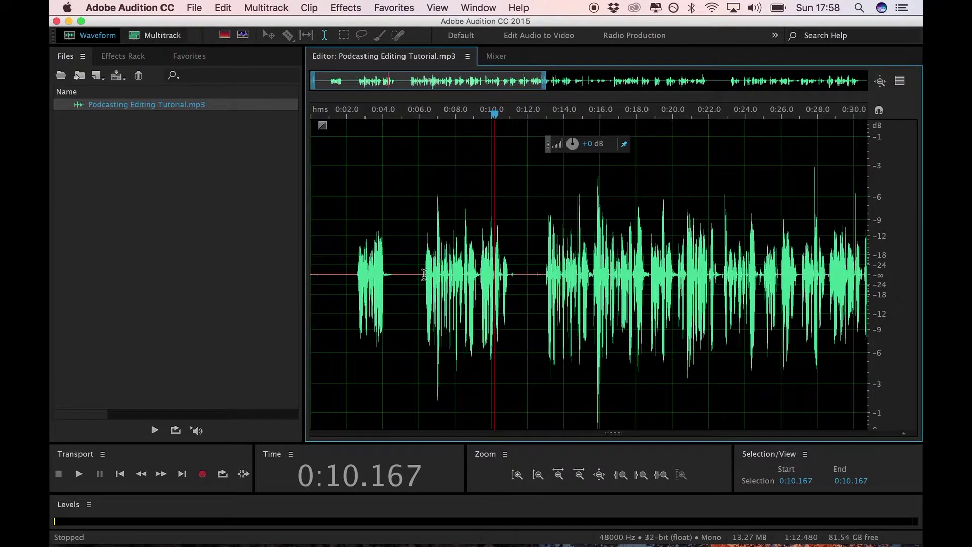
click(541, 275)
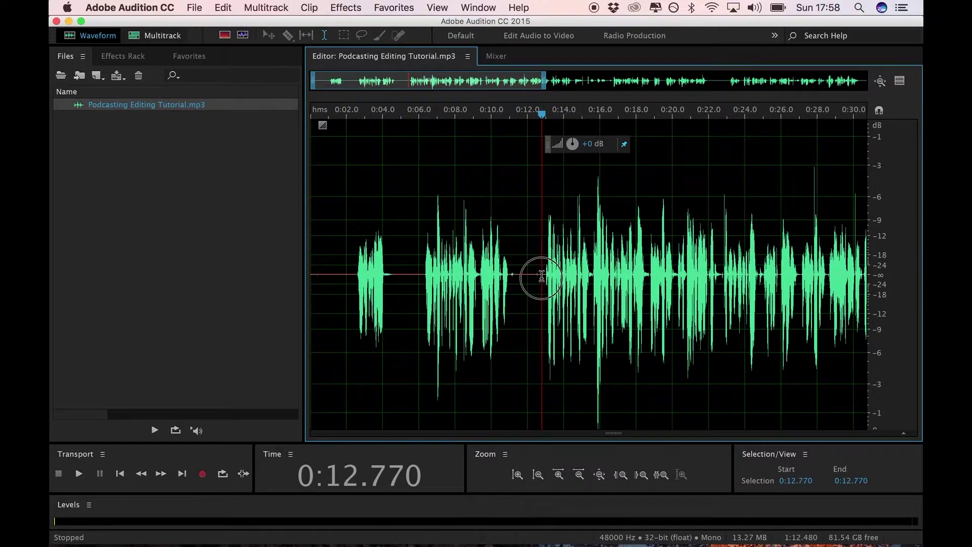
drag(542, 276, 210, 264)
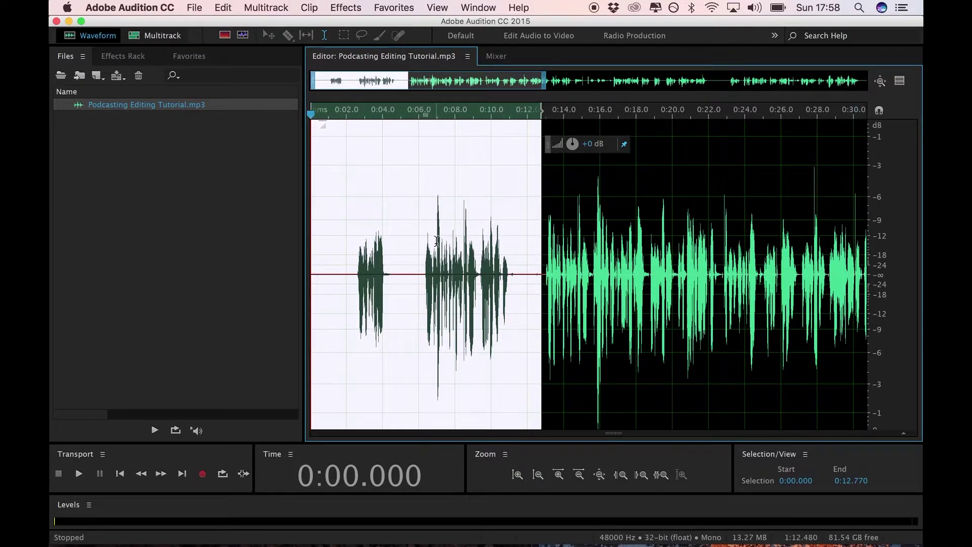
key(Delete)
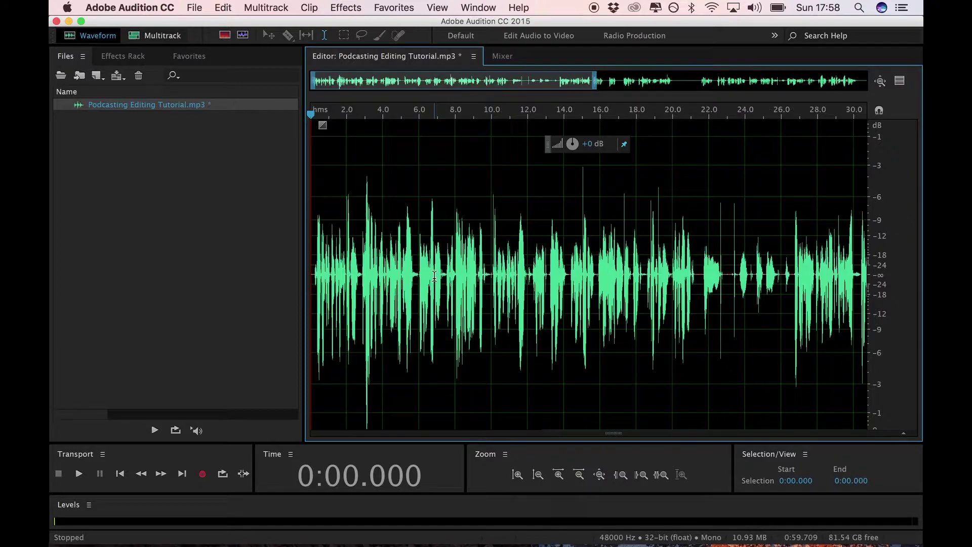
key(space)
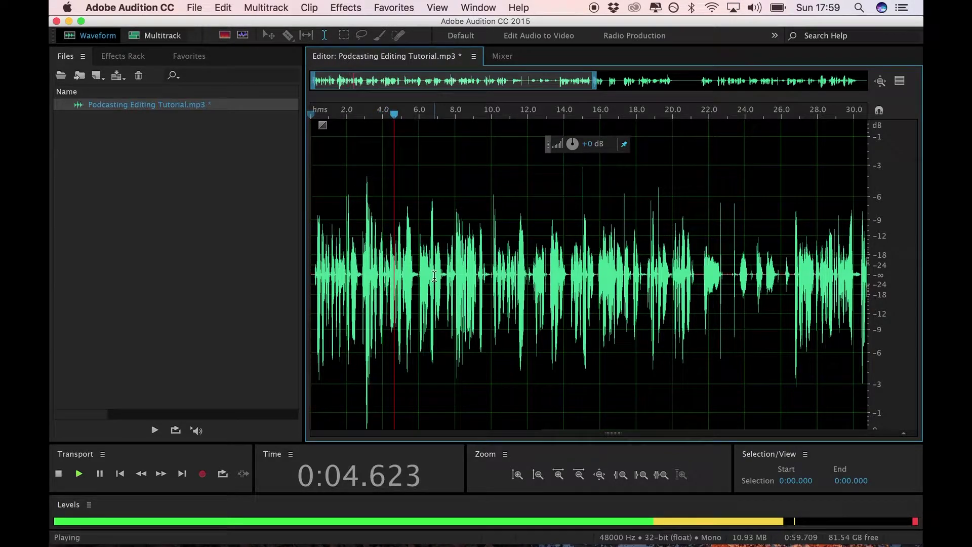
key(space)
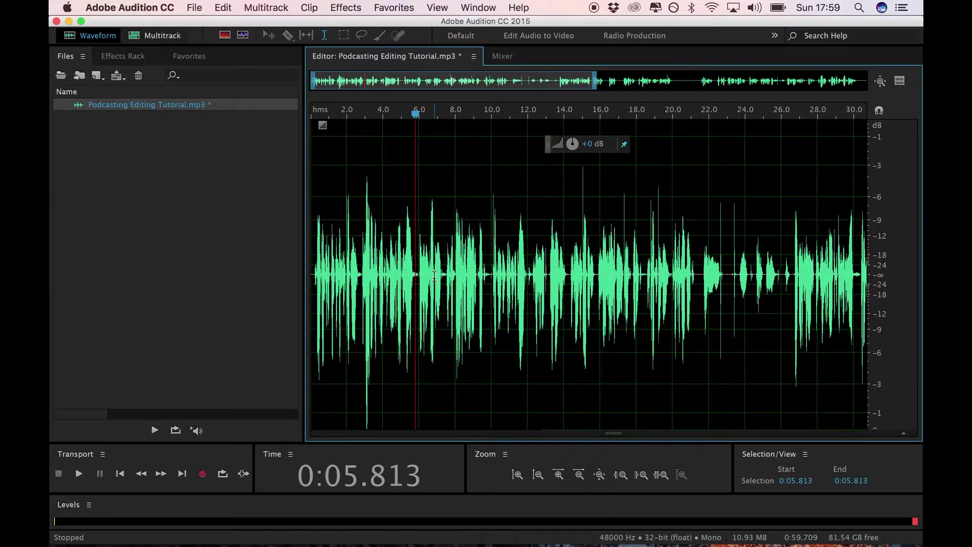
key(space)
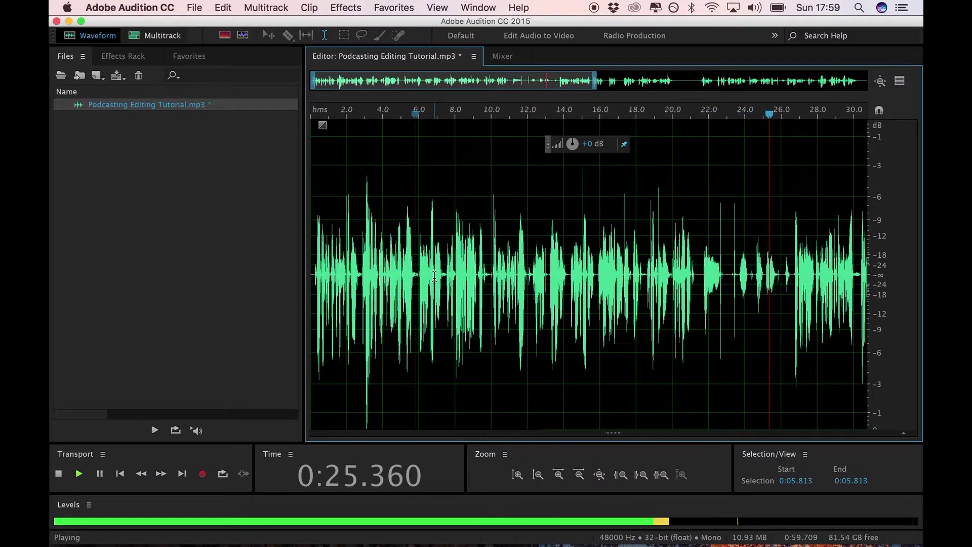
key(space)
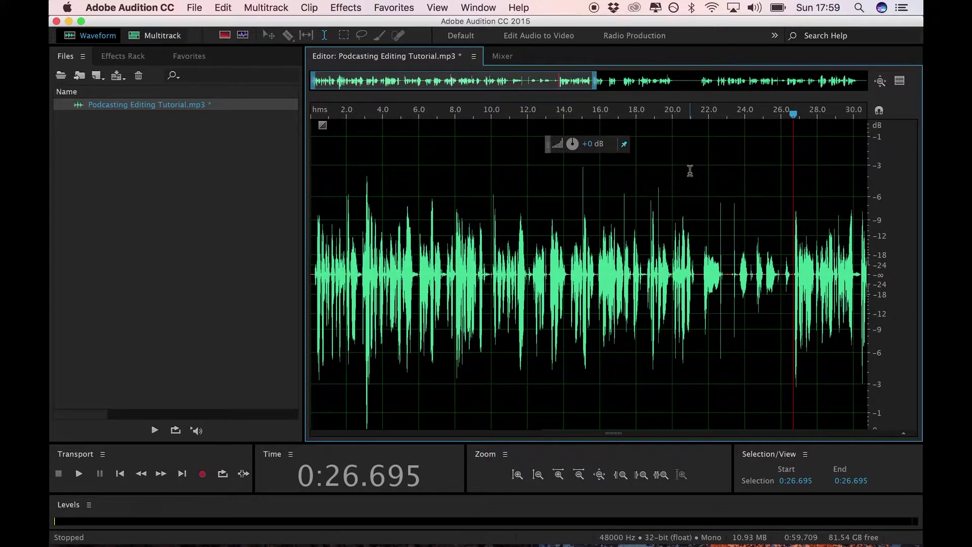
Play the recording from 0:20.795 to review the passage
click(687, 119)
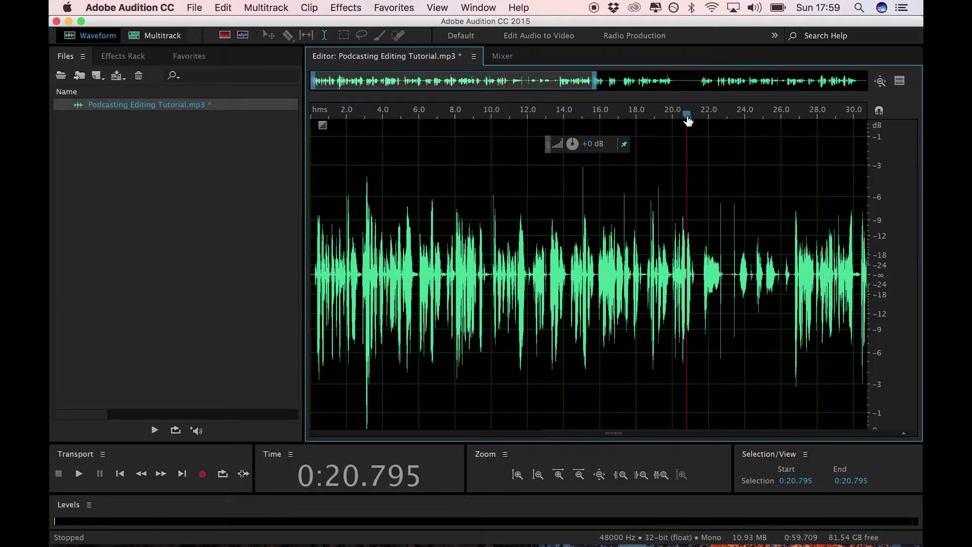
key(space)
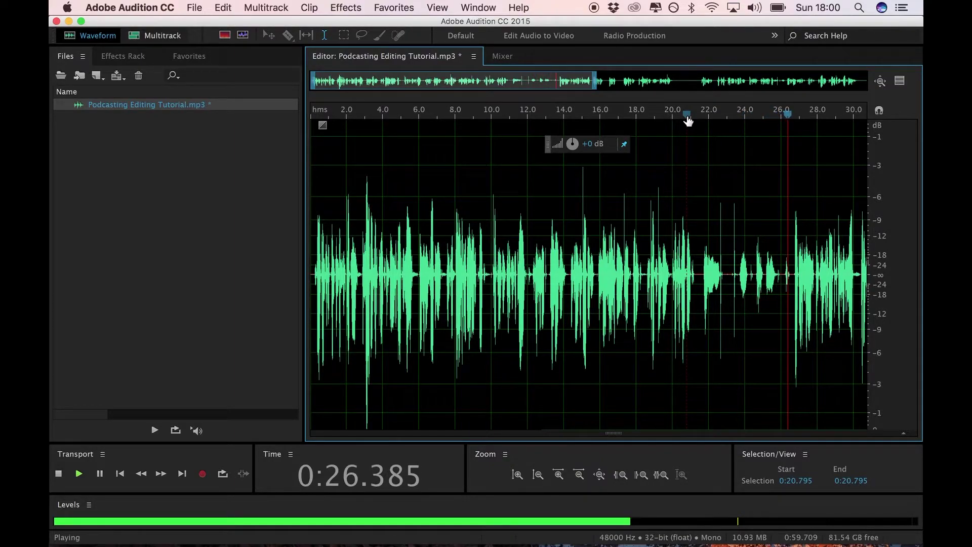
key(space)
Select 0:21.326–0:26.669 and play from just after it, stopping at 0:42.183
drag(793, 274, 697, 276)
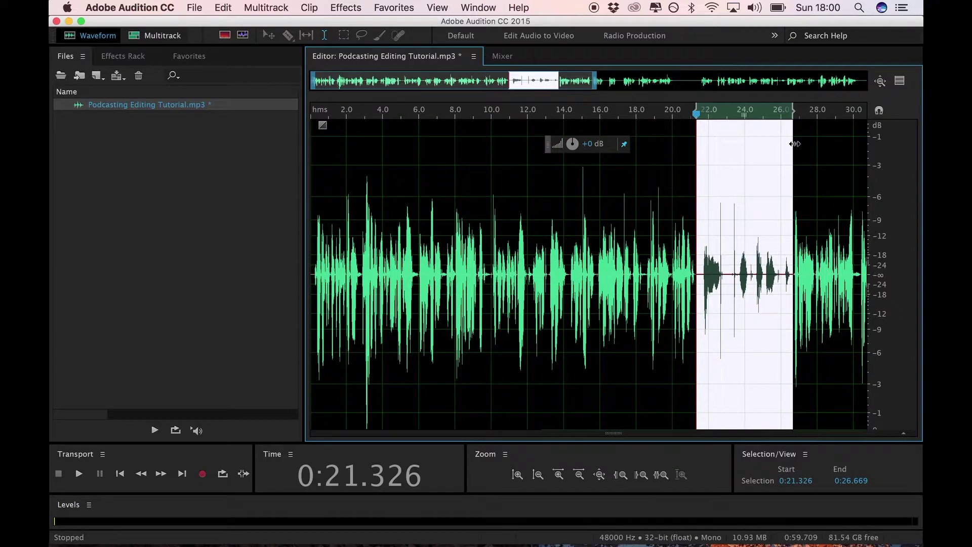
click(803, 113)
key(space)
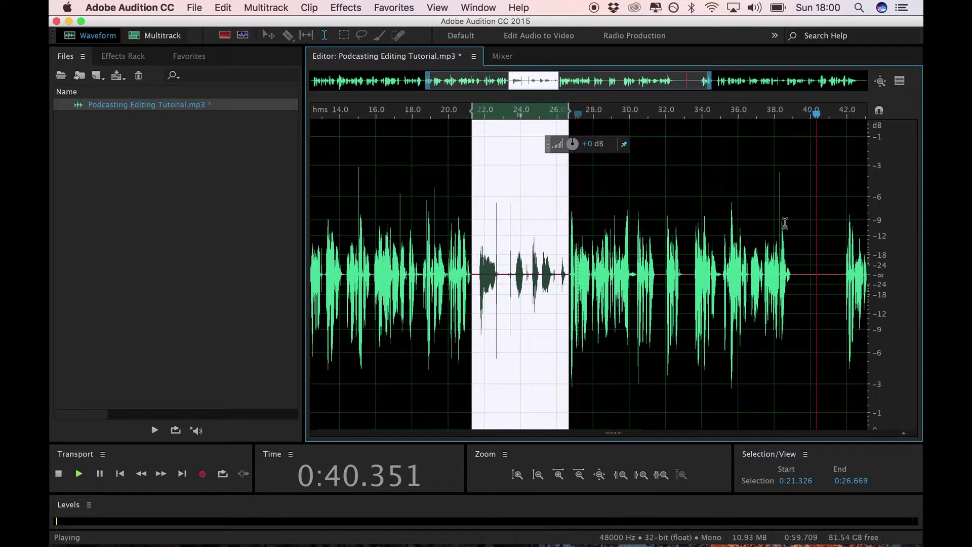
key(space)
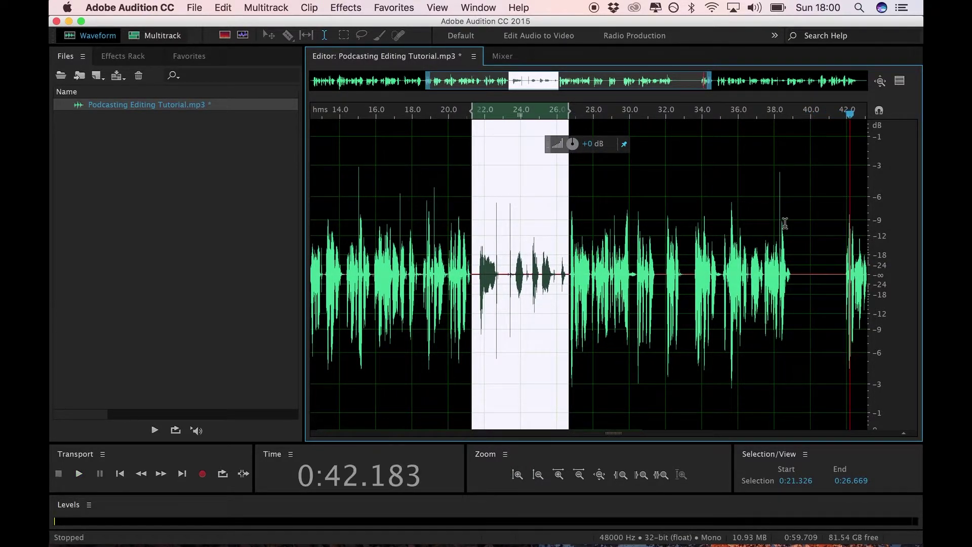
scroll(719, 287, right, 5)
Select the pause from 0:38.939 to 0:40.290 and delete it, shortening the file to 0:56.712
click(719, 288)
scroll(721, 278, up, 3)
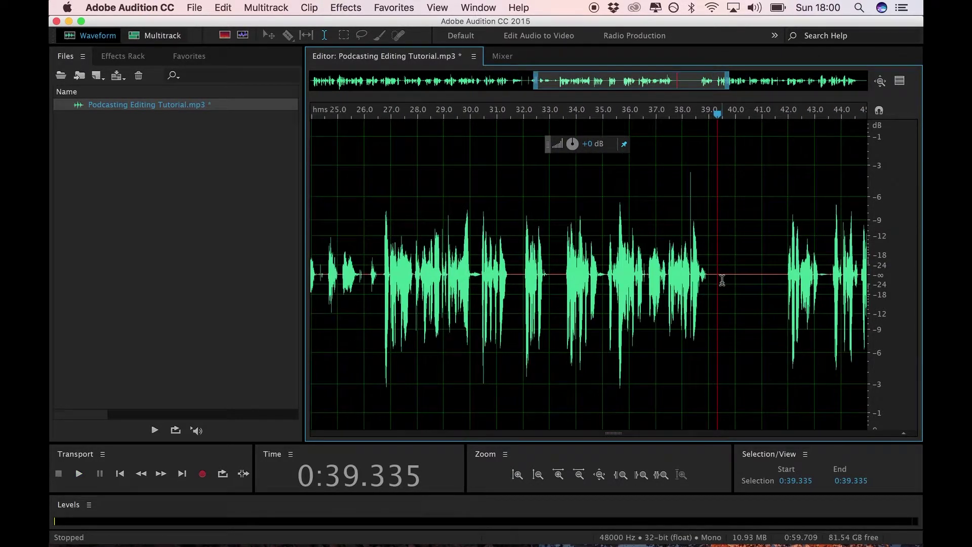
scroll(645, 275, right, 3)
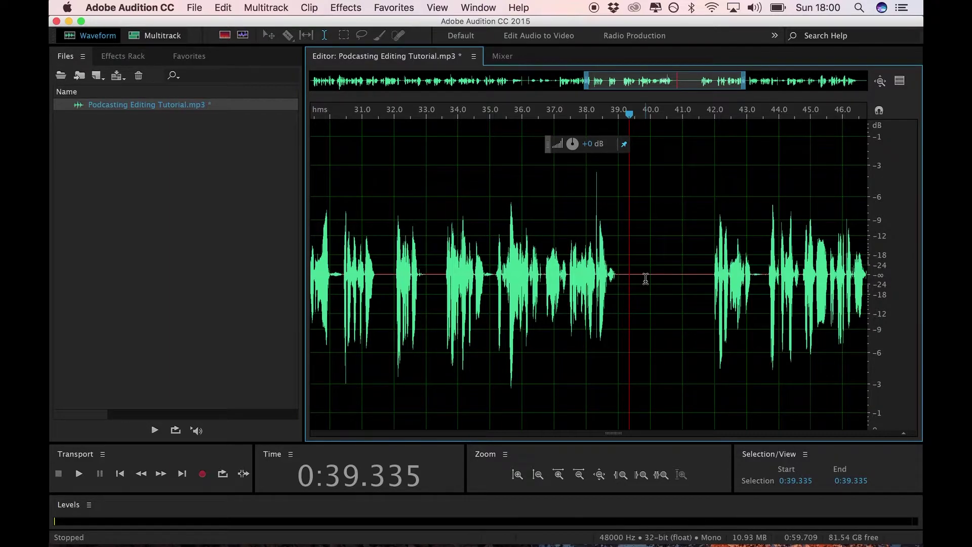
drag(616, 276, 712, 271)
key(Delete)
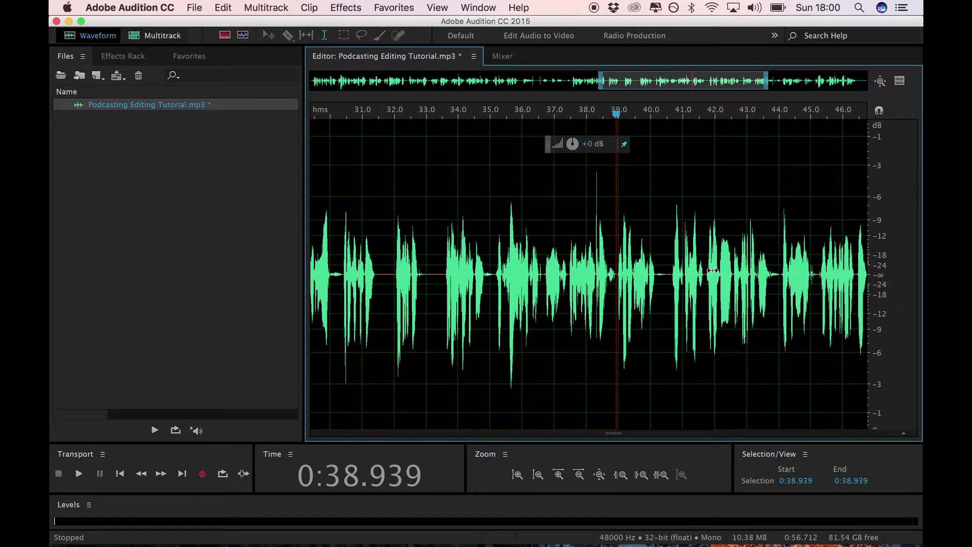
scroll(638, 202, right, 5)
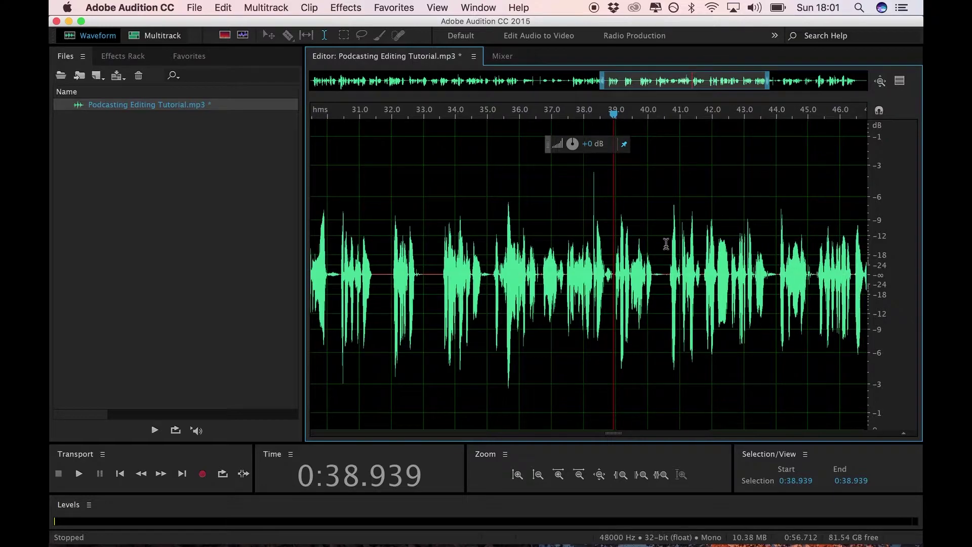
key(space)
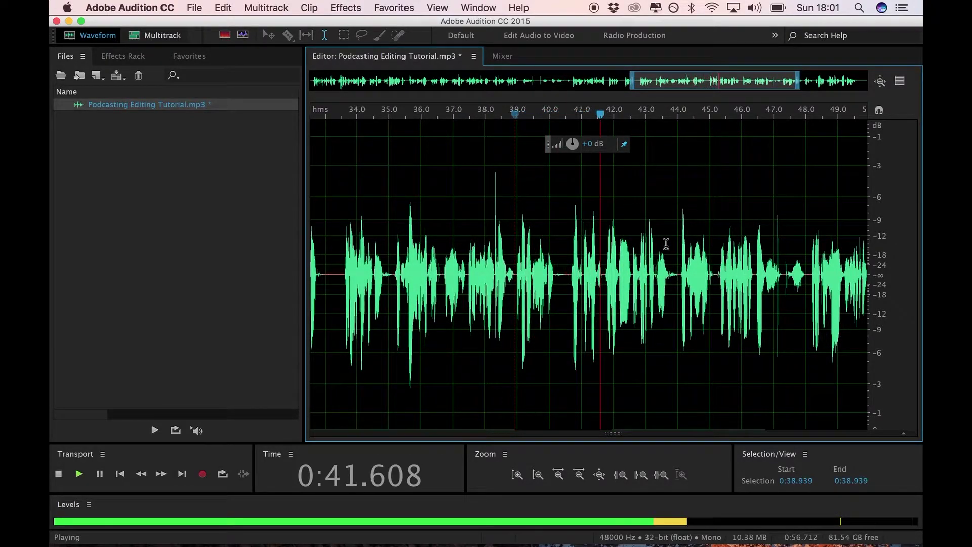
scroll(762, 271, right, 10)
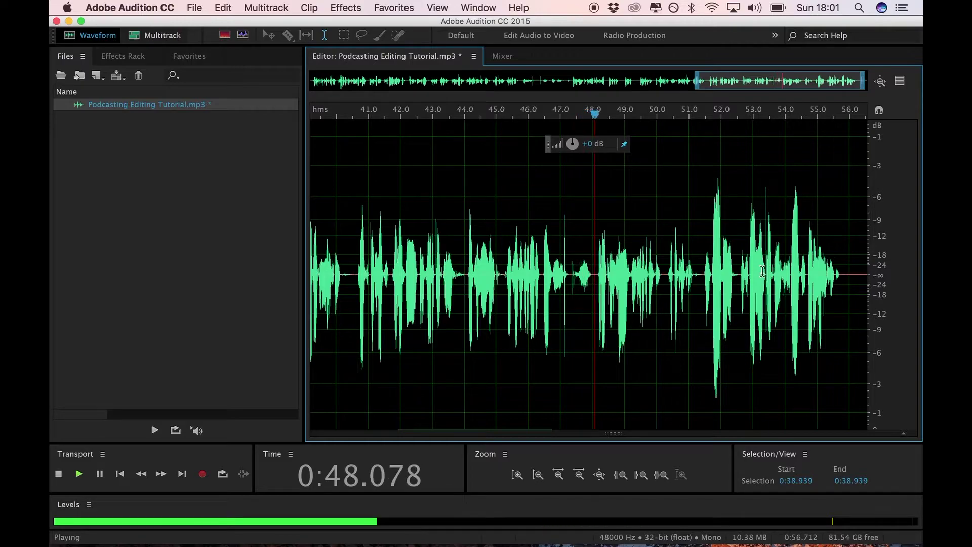
scroll(762, 271, right, 1)
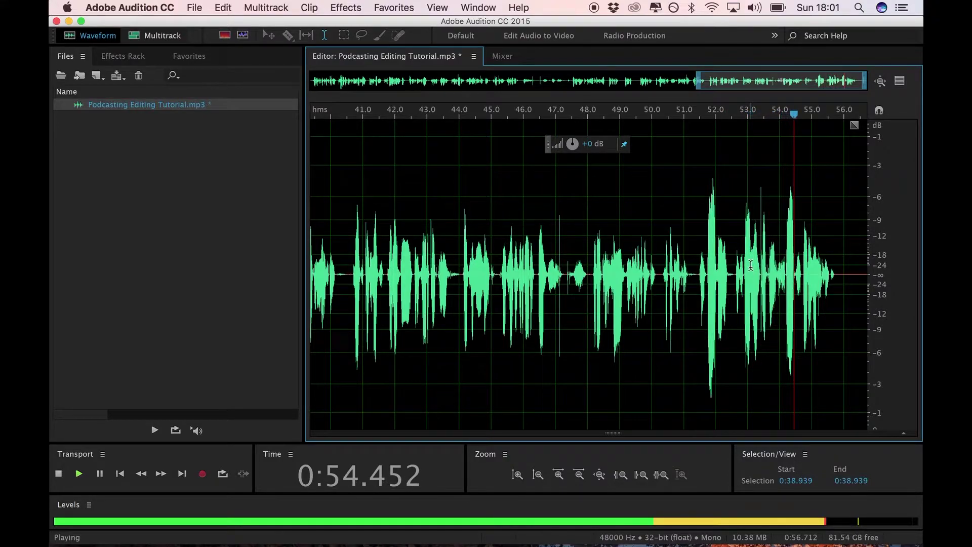
key(space)
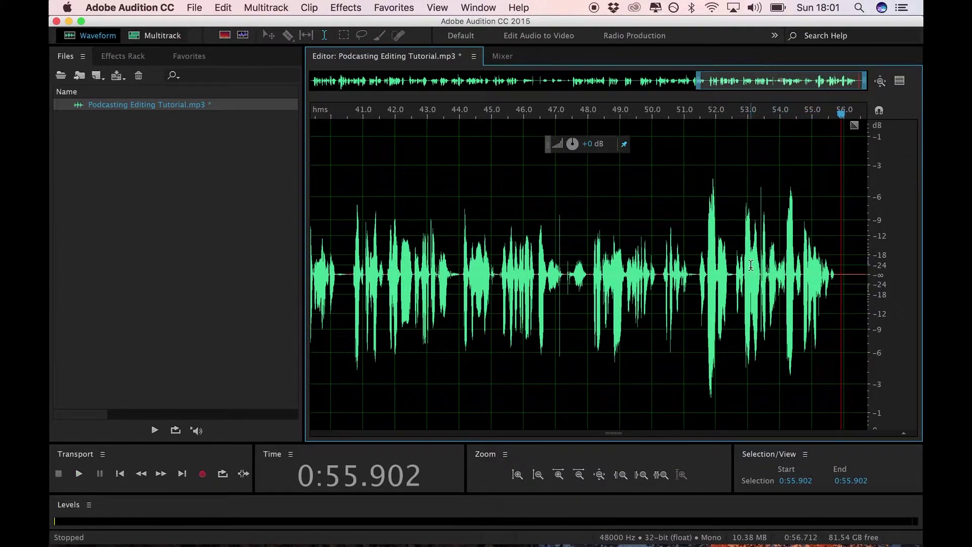
Select the tail from 0:55.849 to the end of the waveform and delete it
click(839, 273)
drag(839, 273, 903, 282)
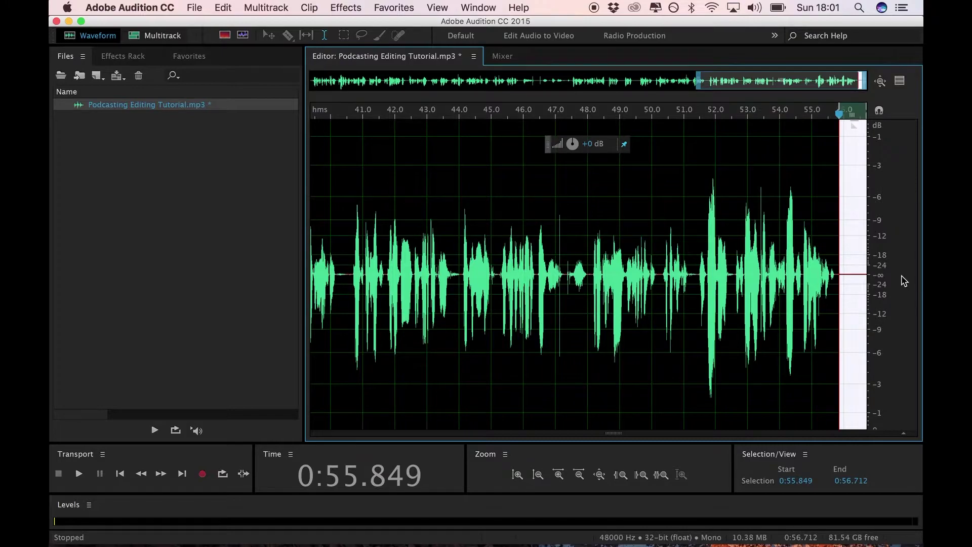
key(Delete)
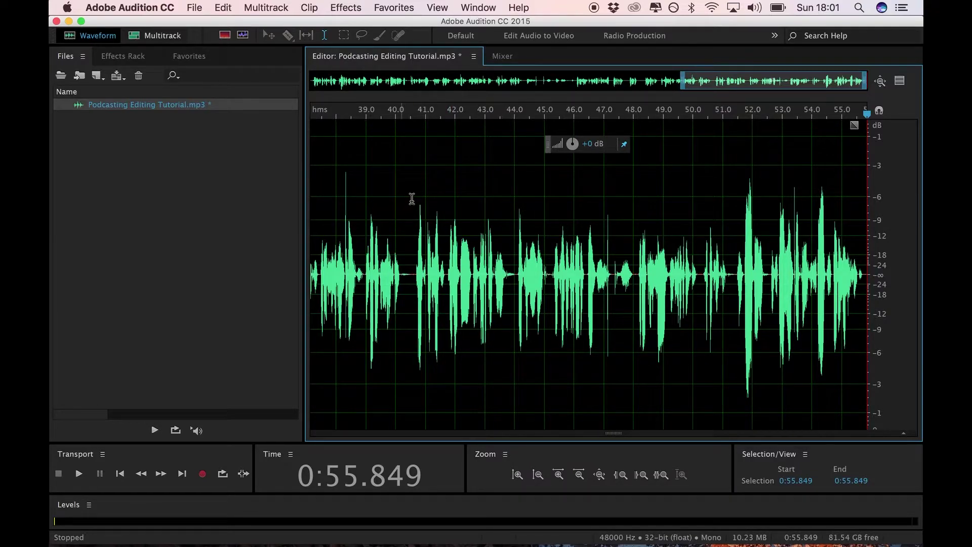
Select all audio, test the HUD volume knob and return it to +0 dB, then reselect all
click(402, 181)
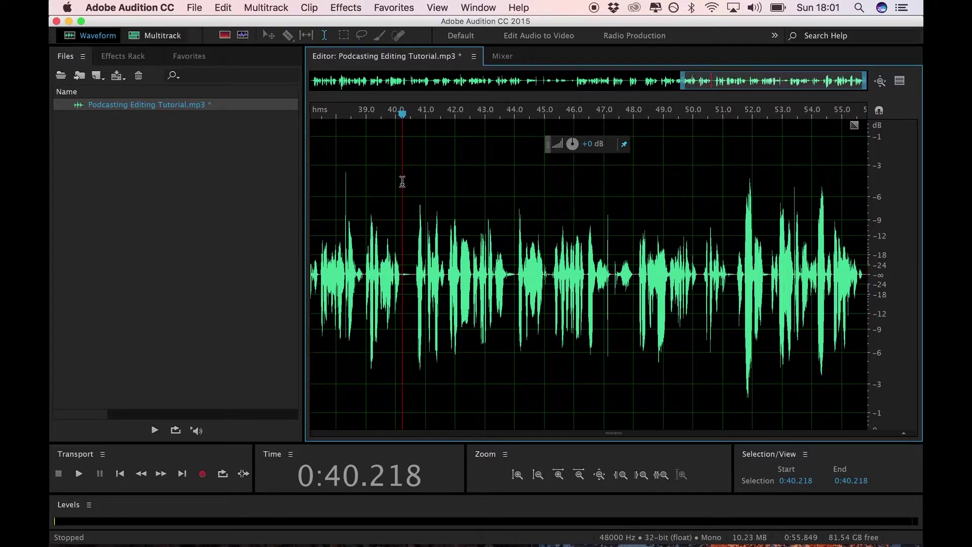
key(super+a)
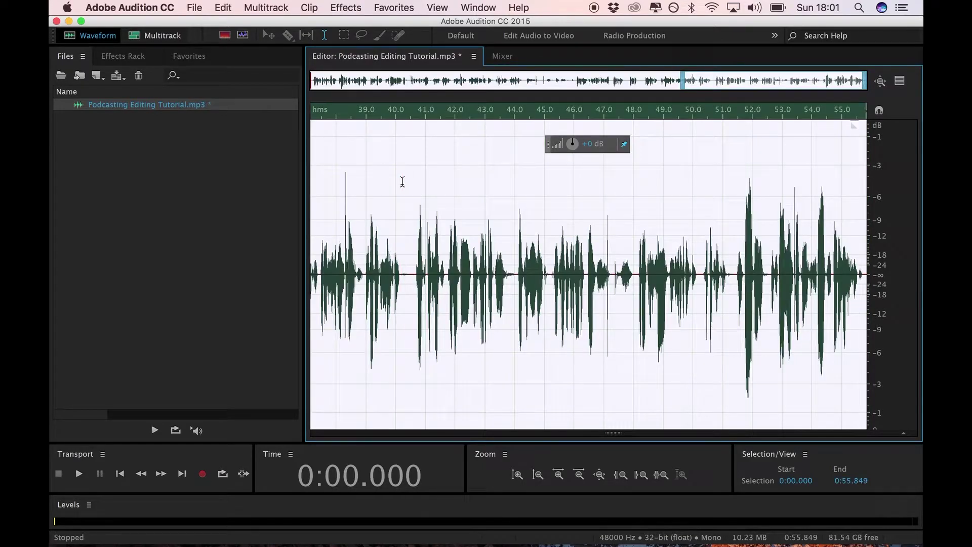
click(590, 147)
mouse_move(589, 146)
mouse_down()
mouse_move(571, 146)
mouse_move(634, 137)
mouse_move(604, 143)
mouse_up()
click(465, 194)
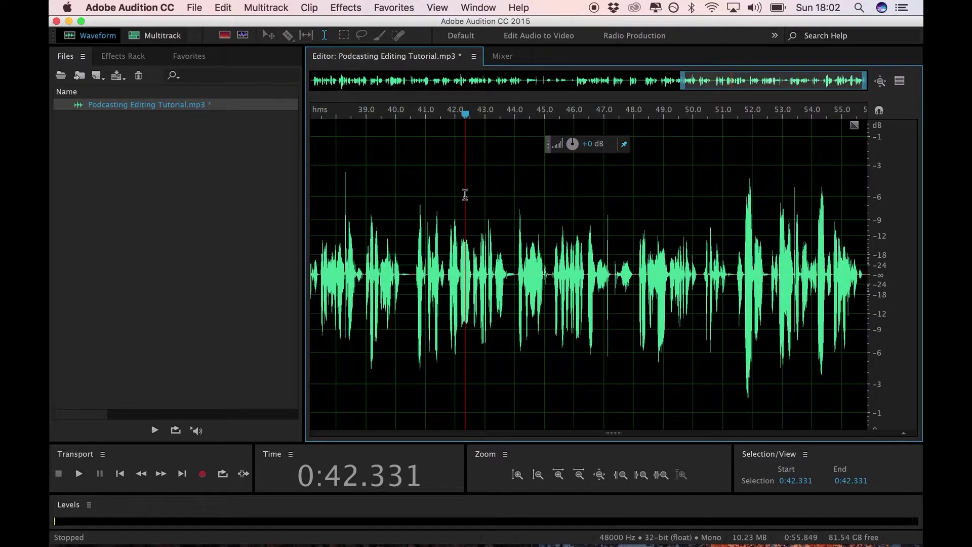
key(super+a)
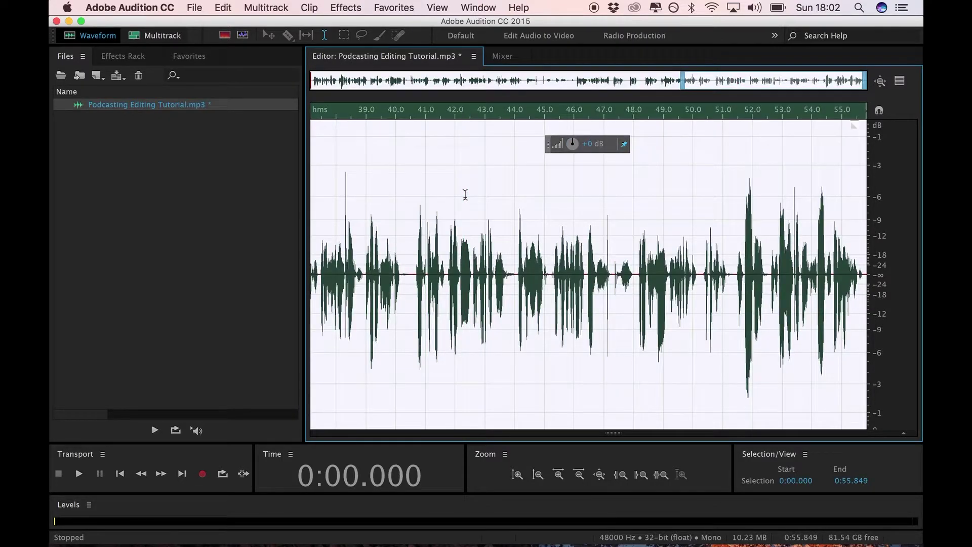
click(344, 8)
Apply the Multiband Compressor's Broadcast preset to the whole voice recording
mouse_move(428, 167)
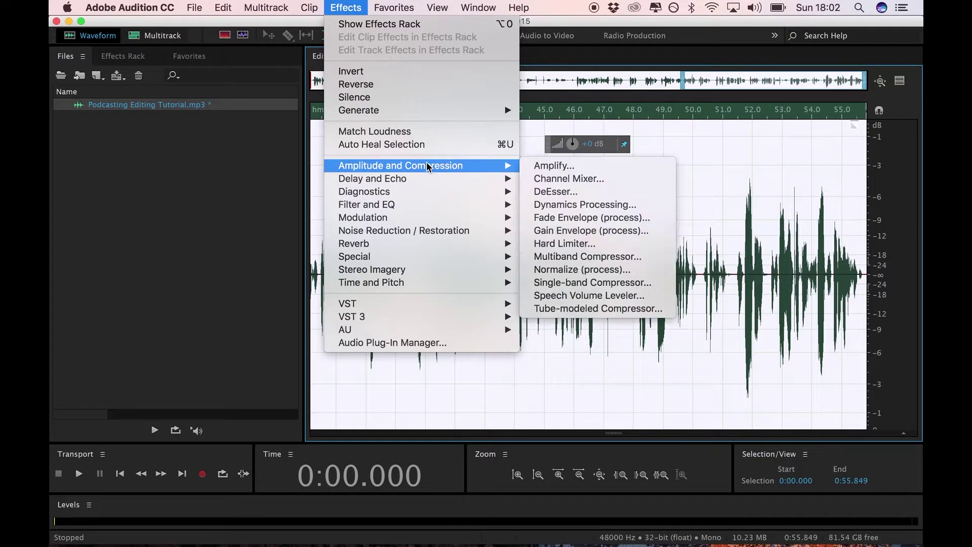
click(578, 257)
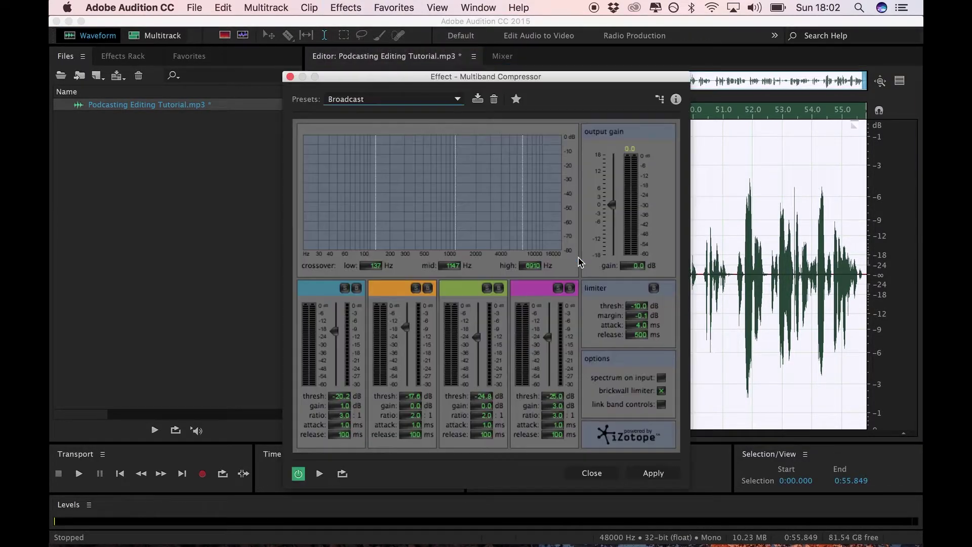
click(460, 99)
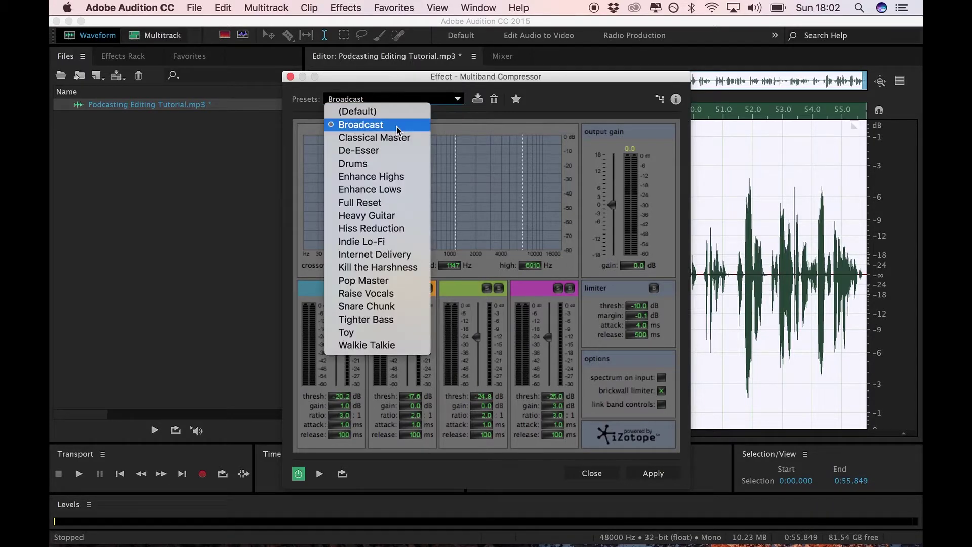
click(377, 127)
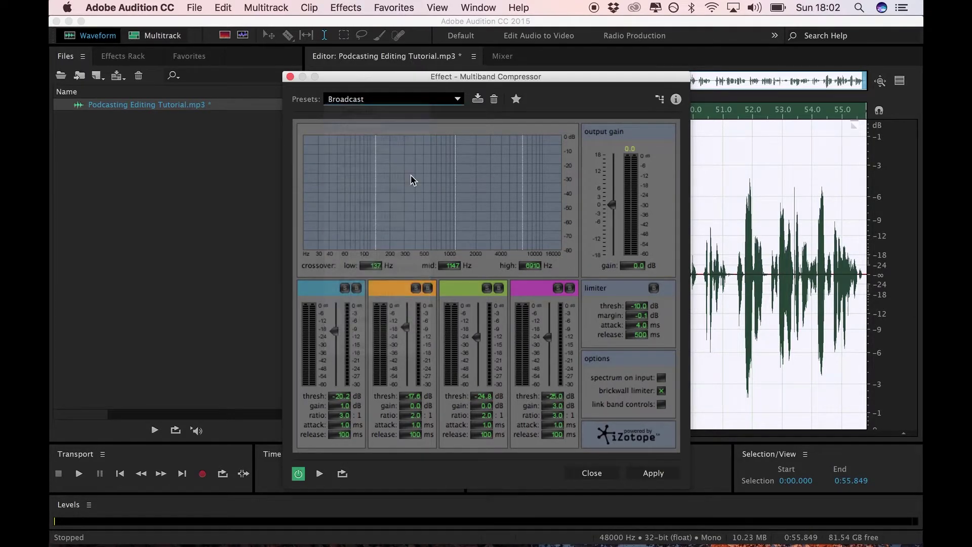
click(651, 472)
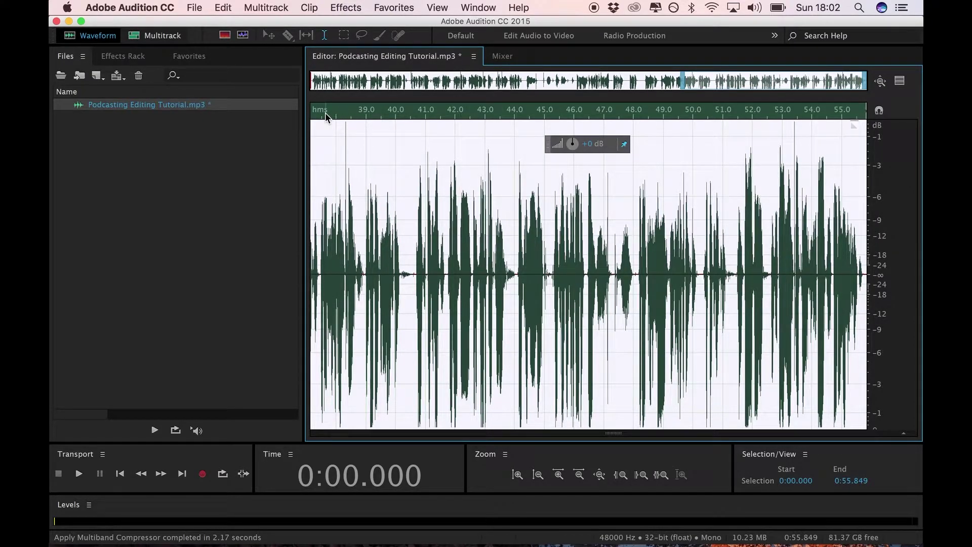
Play back from around 37 seconds to check the compressed voice, then clear the selection
drag(325, 113, 291, 117)
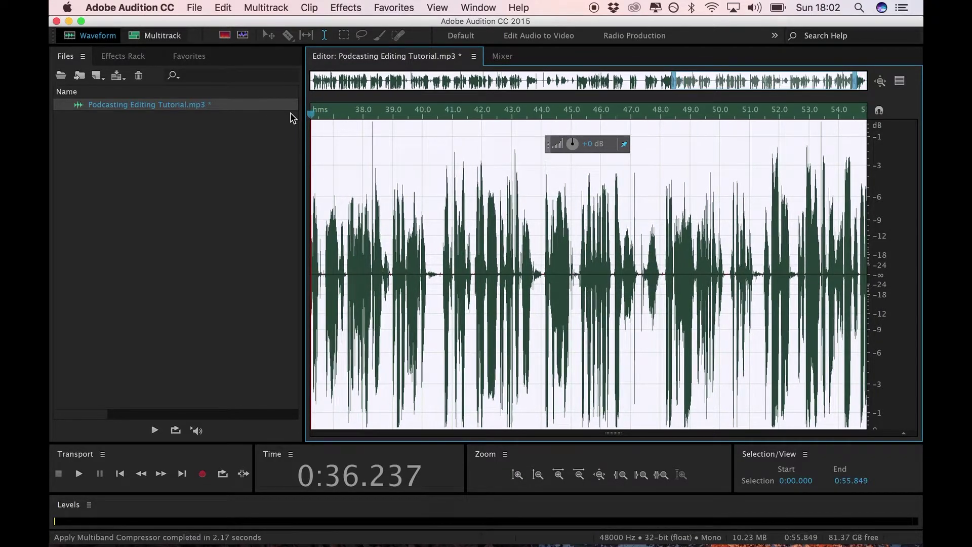
key(space)
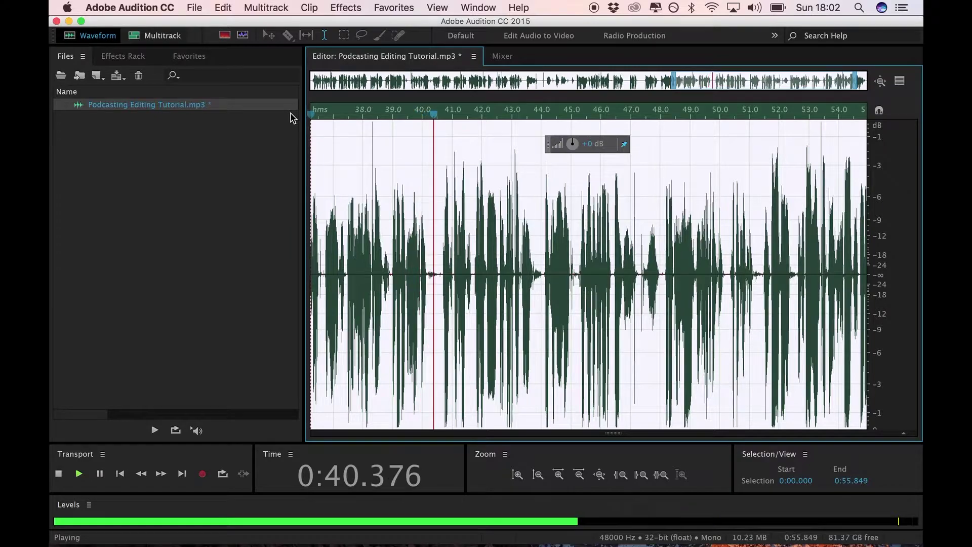
key(space)
click(384, 161)
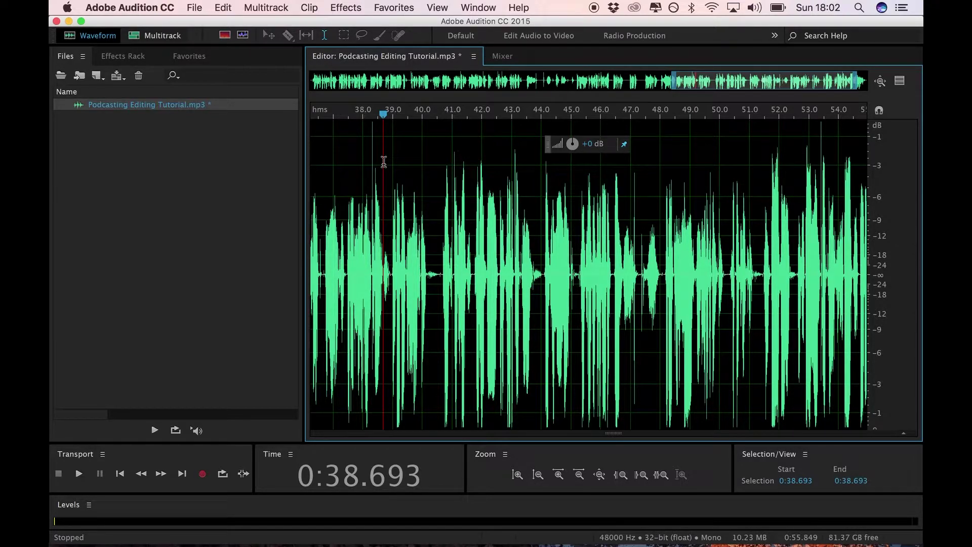
click(203, 188)
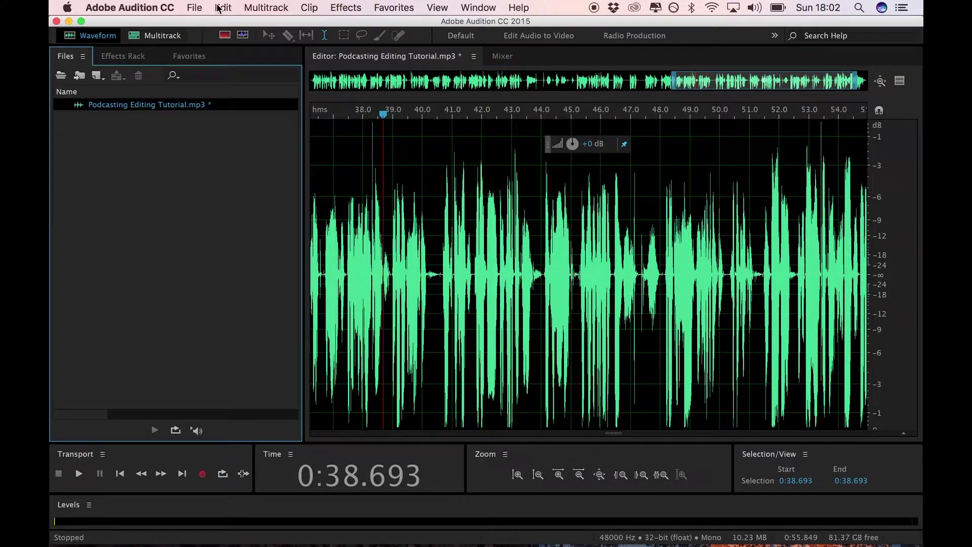
Create a new multitrack session named 'Podcast Editing Tutorial v1'
click(198, 8)
mouse_move(205, 23)
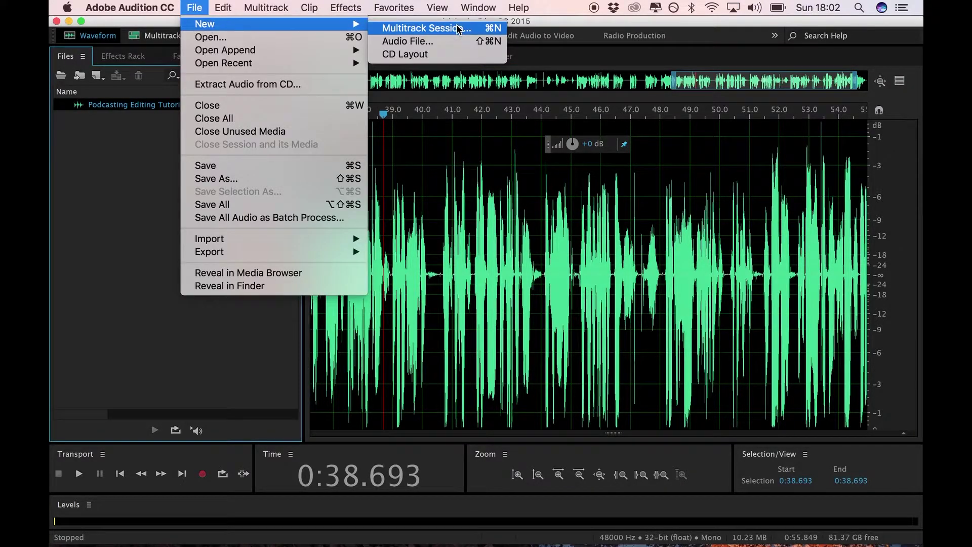
click(456, 29)
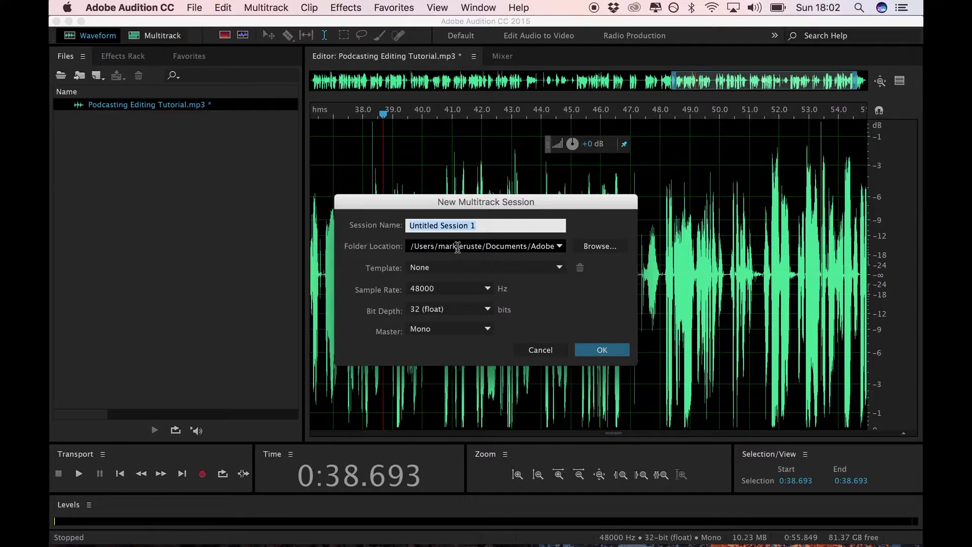
text(Podcas)
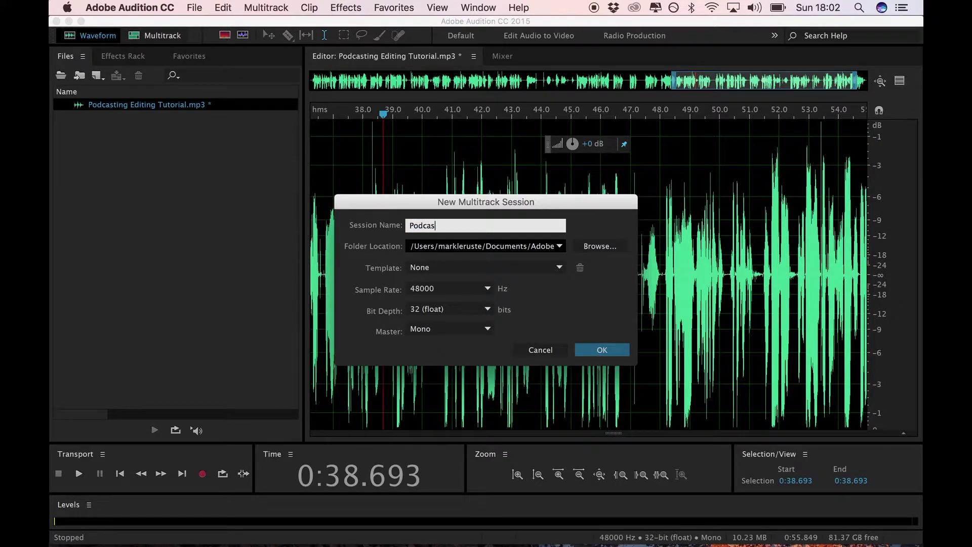
text(t Editing Tutorial v1)
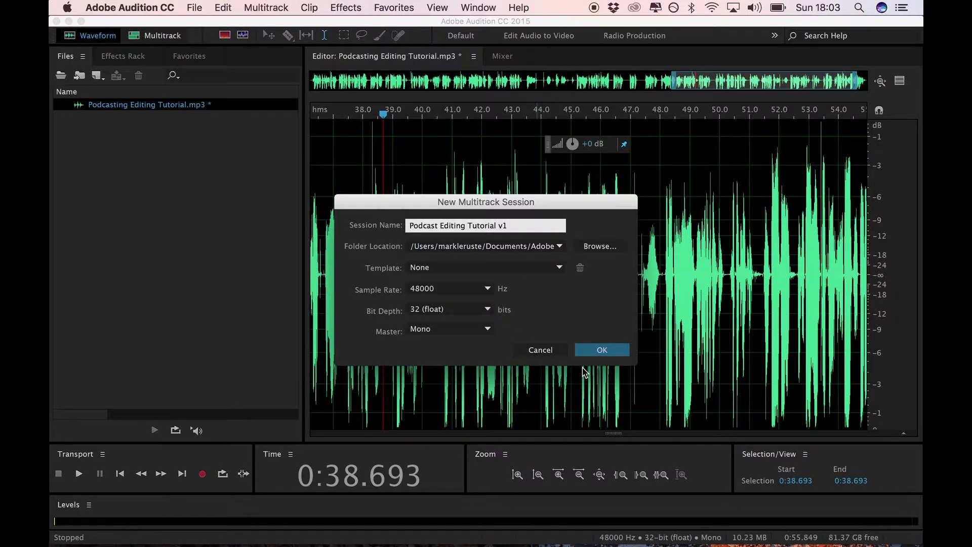
click(602, 350)
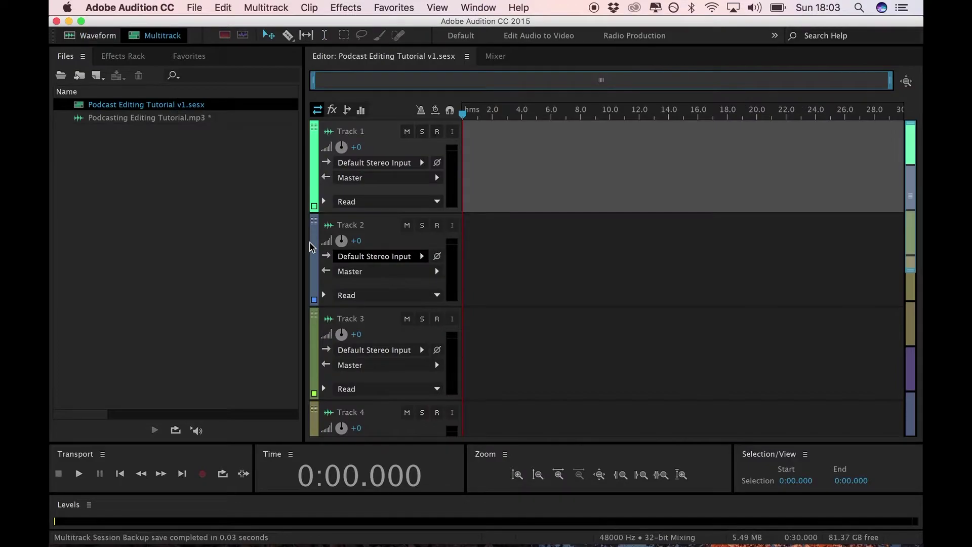
Place the voice recording on Track 1, play it back, and nudge the clip slightly later
drag(130, 119, 453, 150)
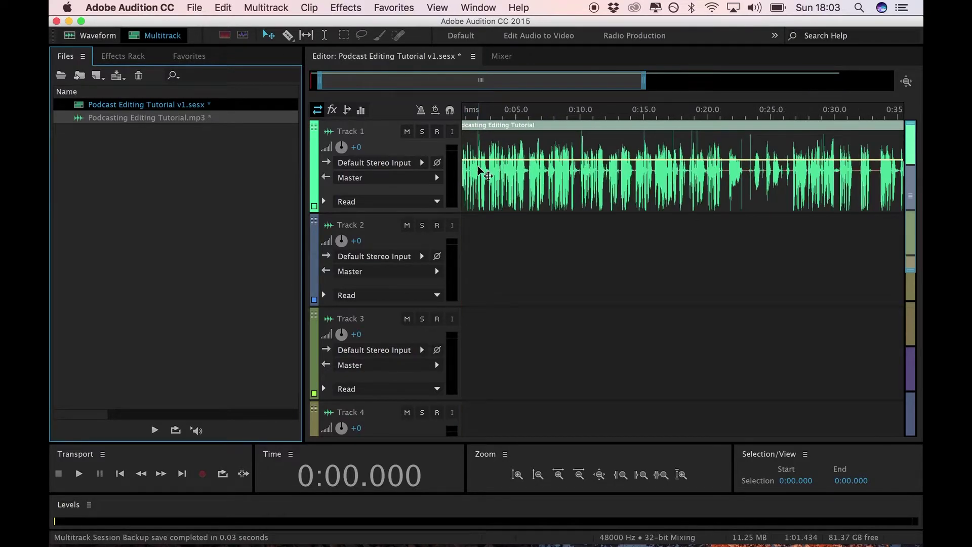
key(space)
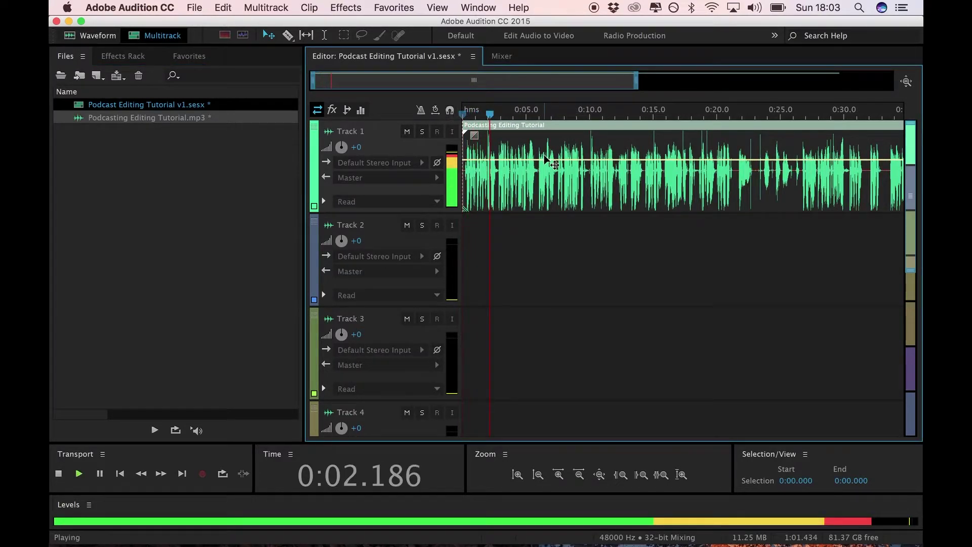
key(space)
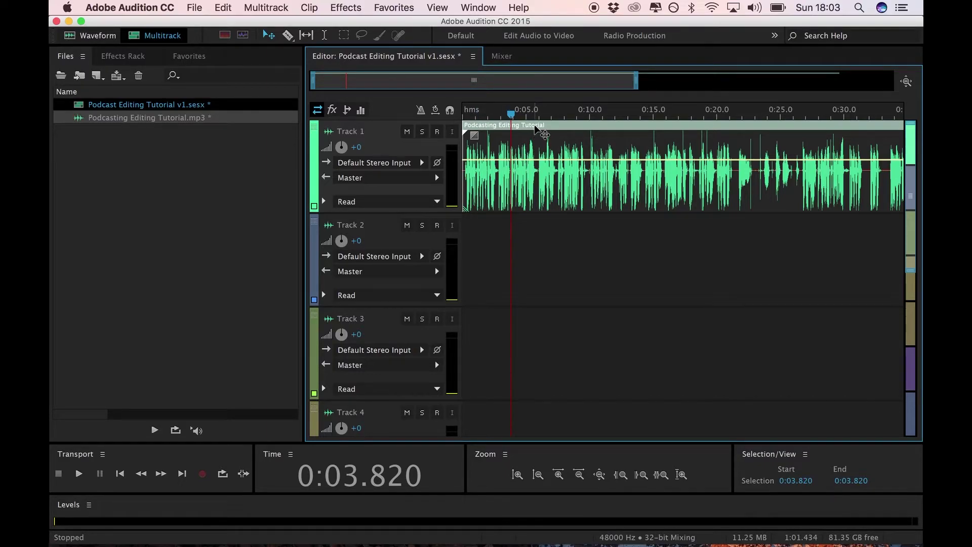
drag(526, 131, 539, 131)
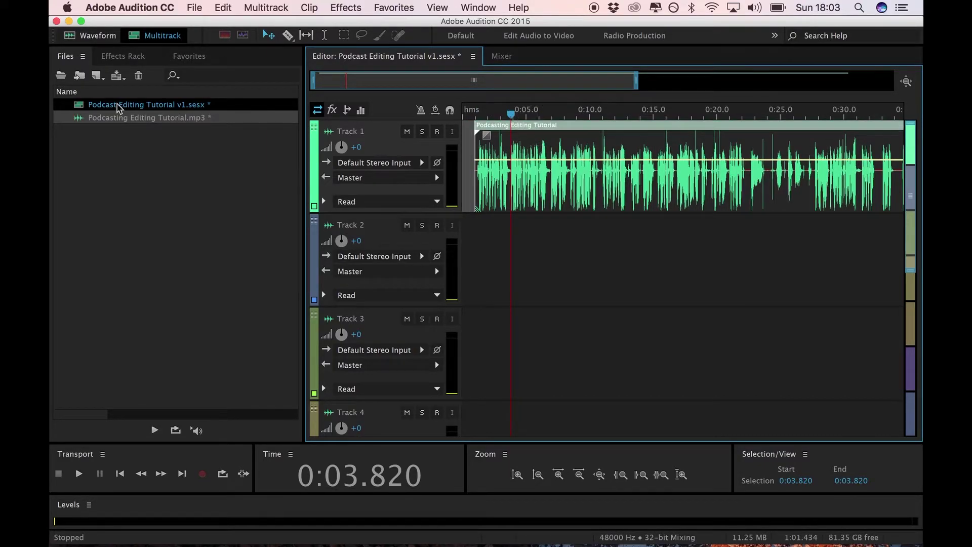
Start opening another audio file, then cancel the Open dialog without importing
click(187, 9)
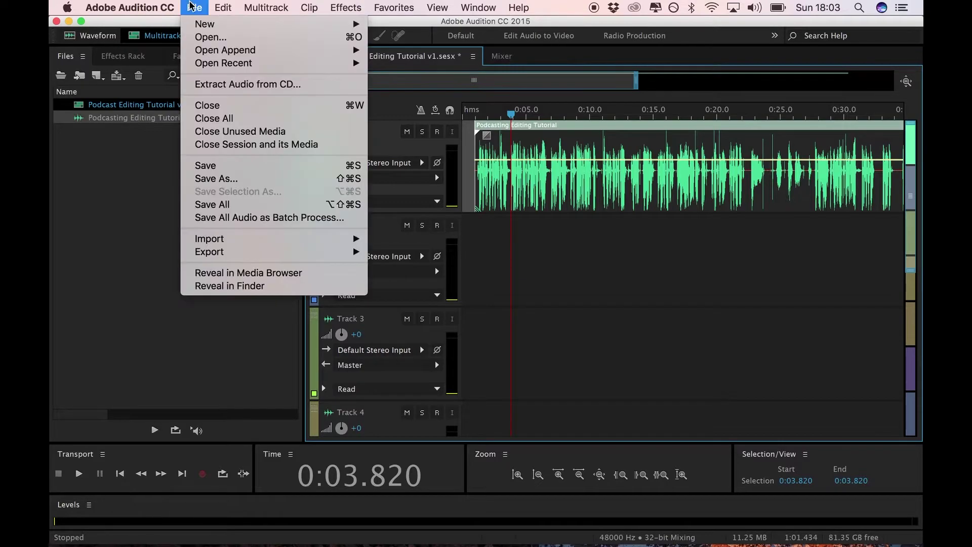
click(218, 38)
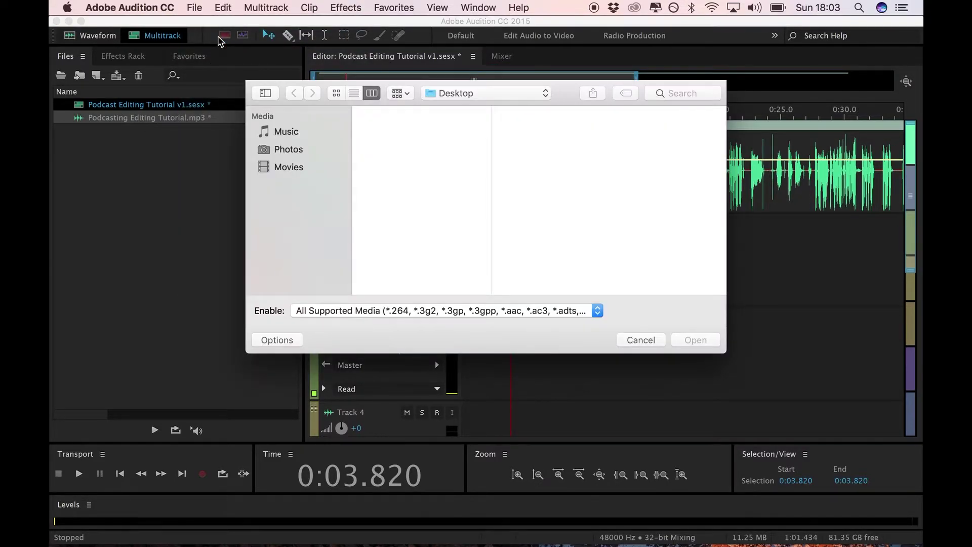
click(632, 339)
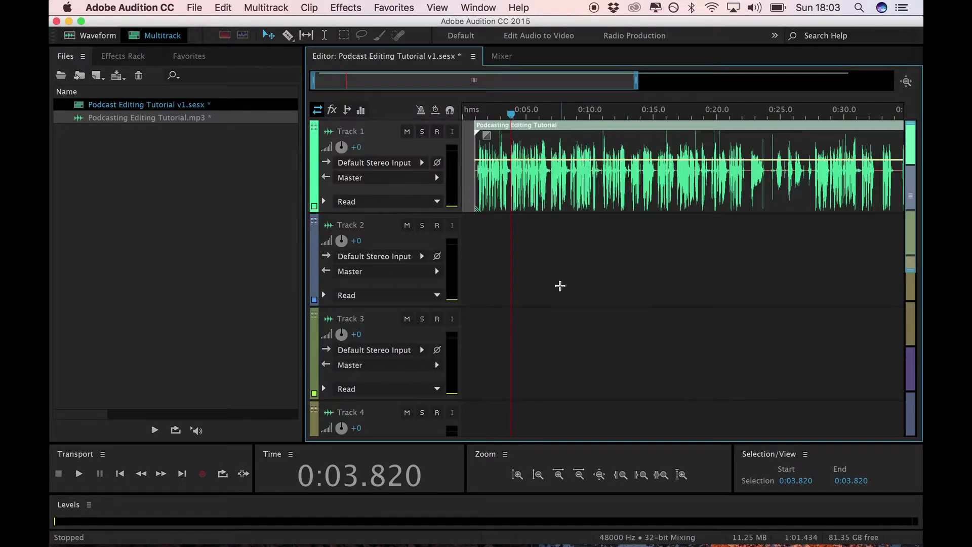
Import Intro Jingle Music.mp3 and Outro Jingle Music.mp3 from the desktop, then select the intro jingle
key(F11)
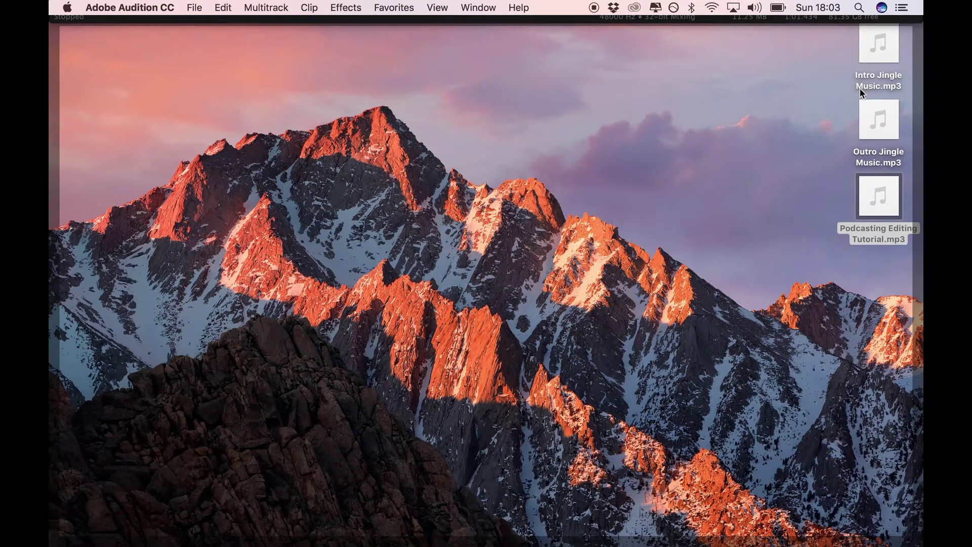
drag(864, 51, 216, 208)
key(F11)
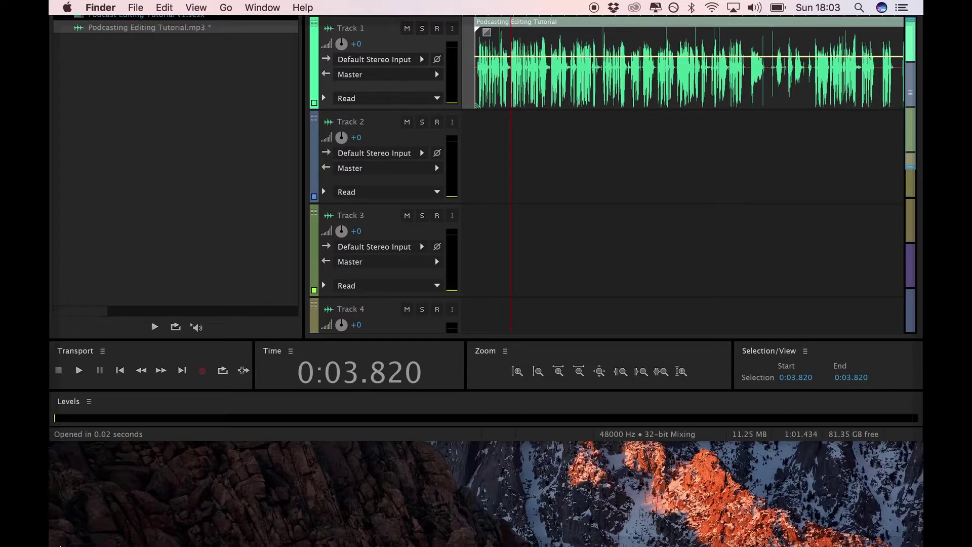
drag(862, 128, 163, 281)
click(130, 106)
click(165, 105)
Drop Intro Jingle Music.mp3 on Track 2, accept 48000 Hz conversion, and align it to 0:00
drag(491, 253, 467, 175)
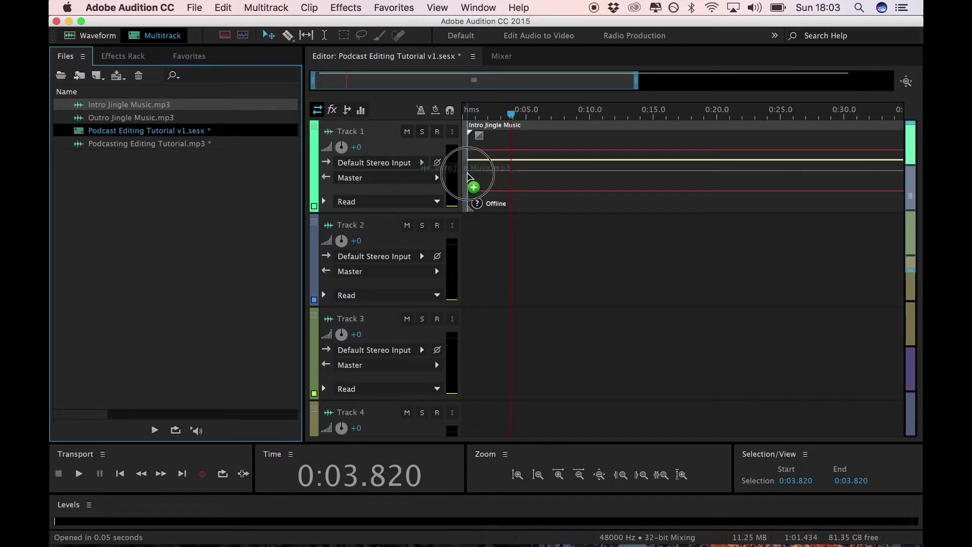
drag(467, 174, 464, 250)
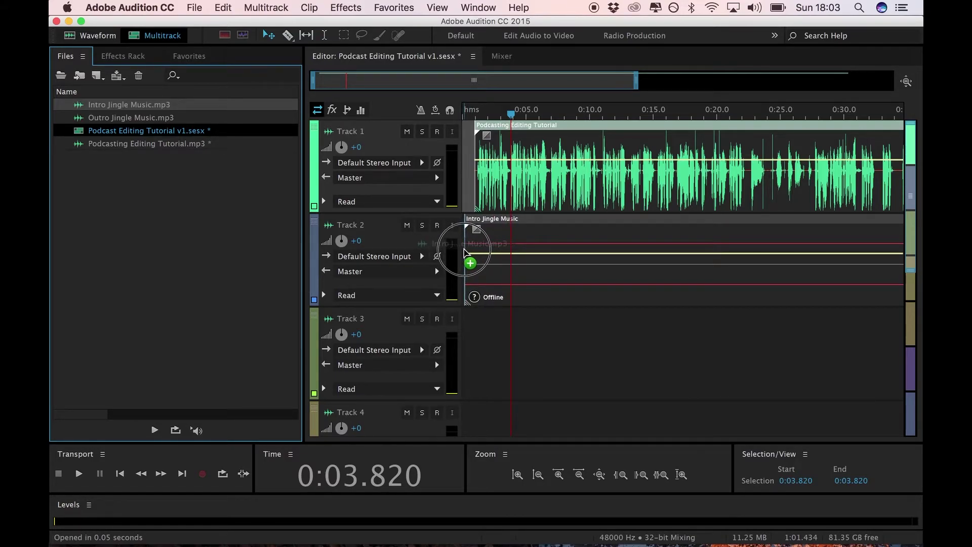
drag(464, 250, 465, 250)
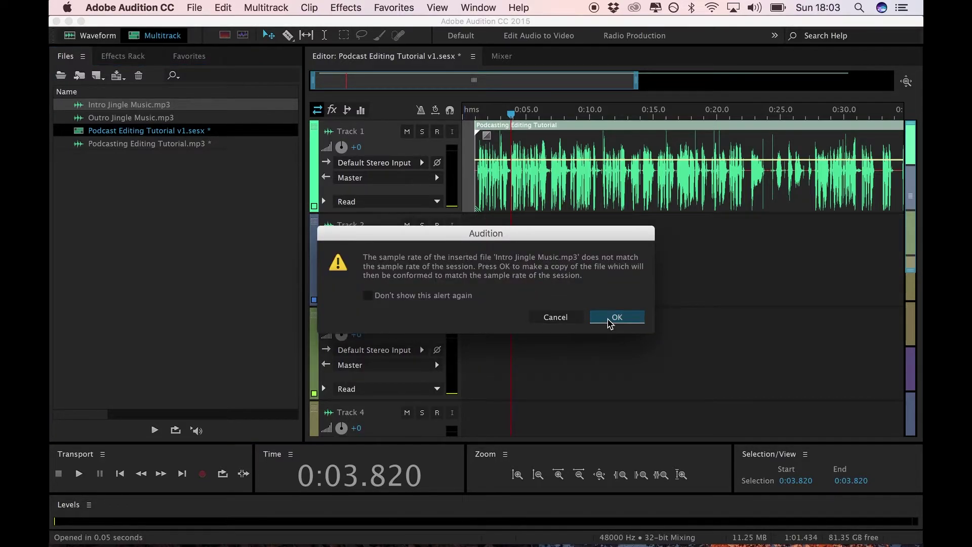
click(610, 323)
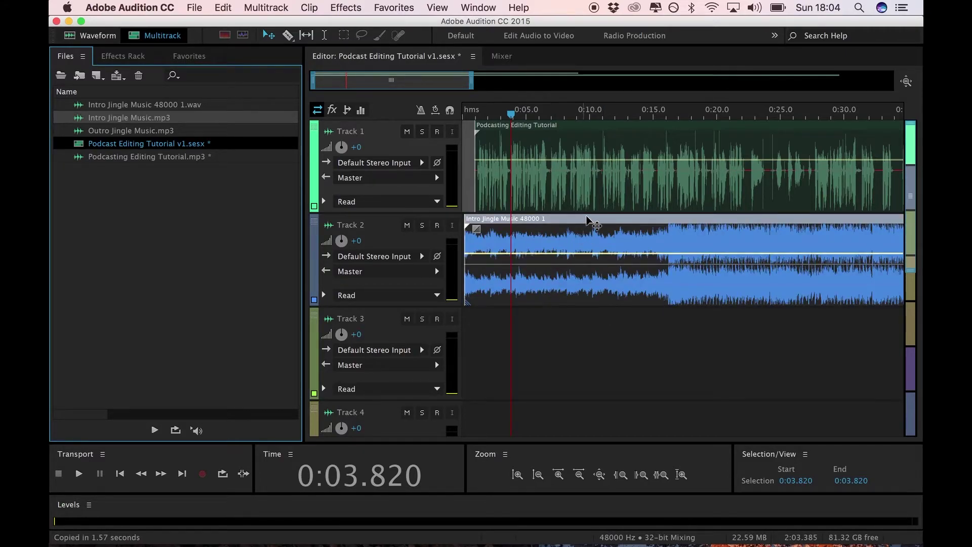
drag(585, 222, 470, 218)
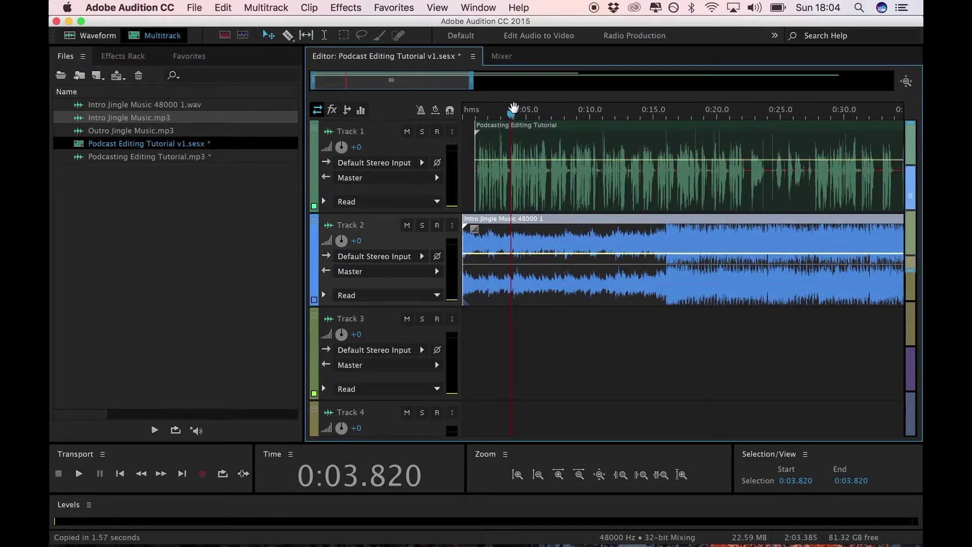
Play the session from the start, then lower the intro jingle's volume to -13.8 dB
drag(511, 112, 453, 115)
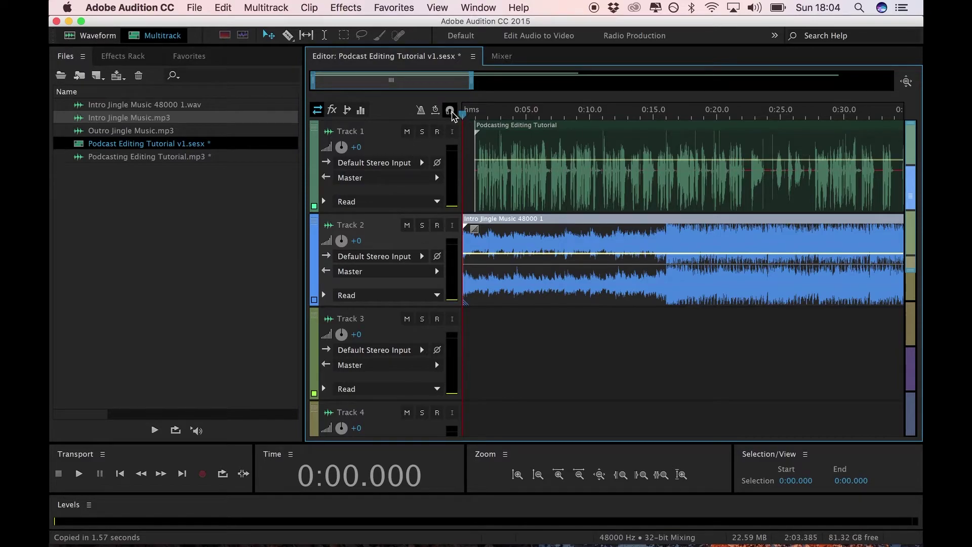
key(space)
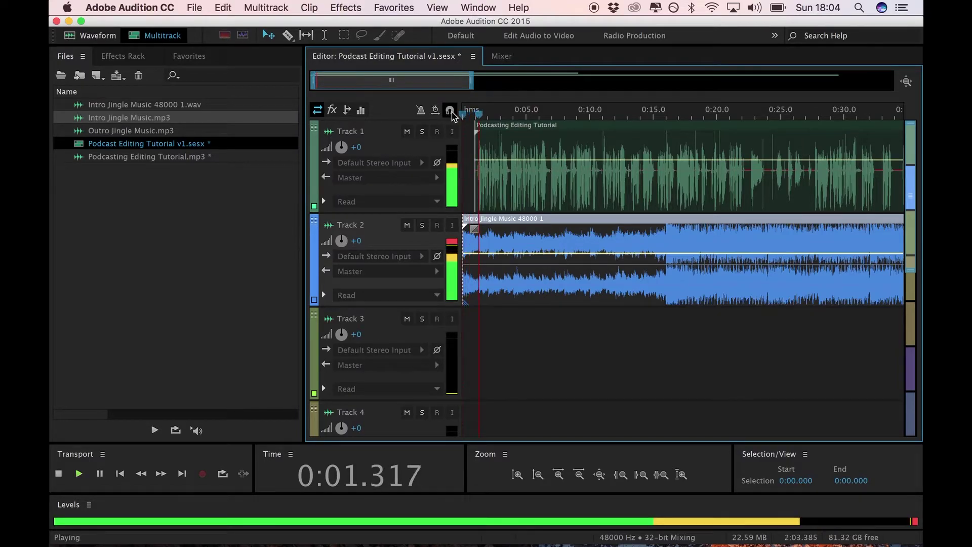
key(space)
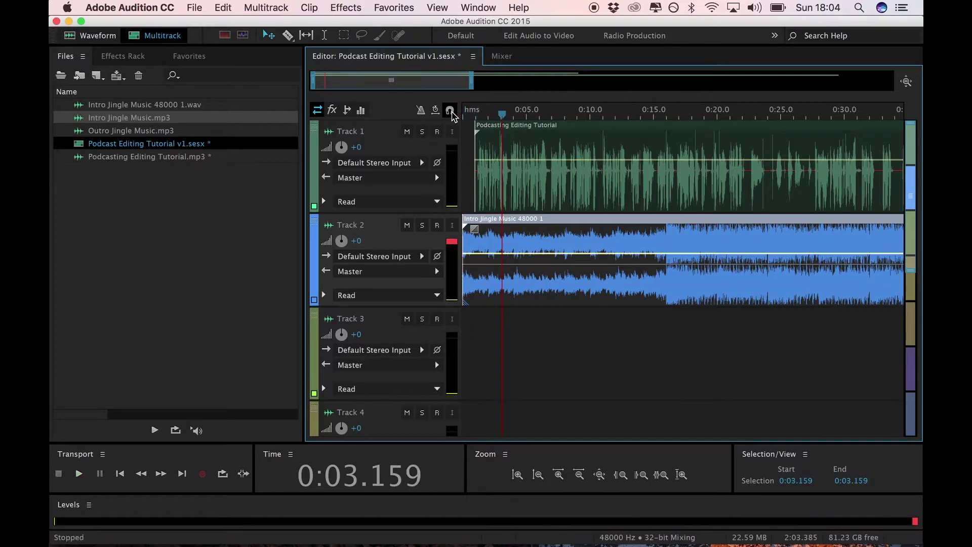
click(487, 255)
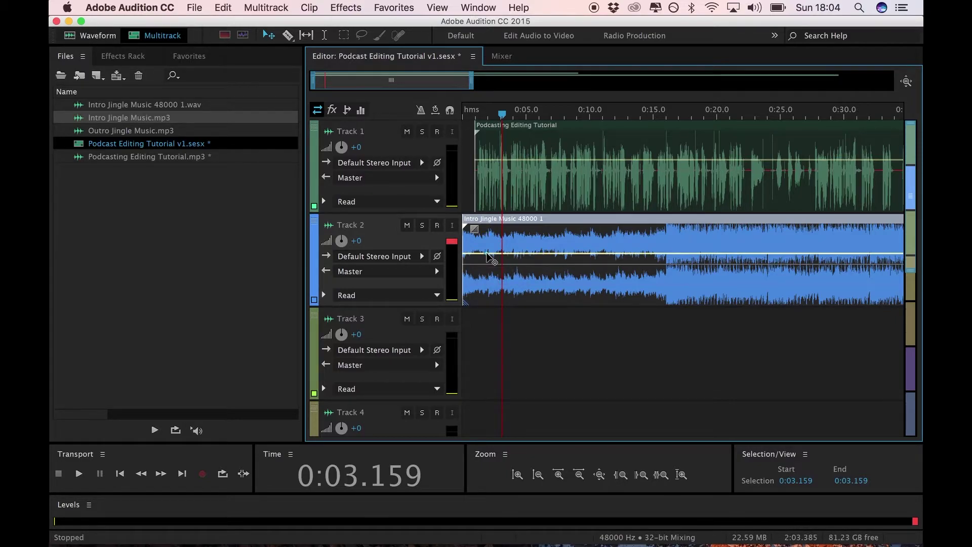
click(487, 255)
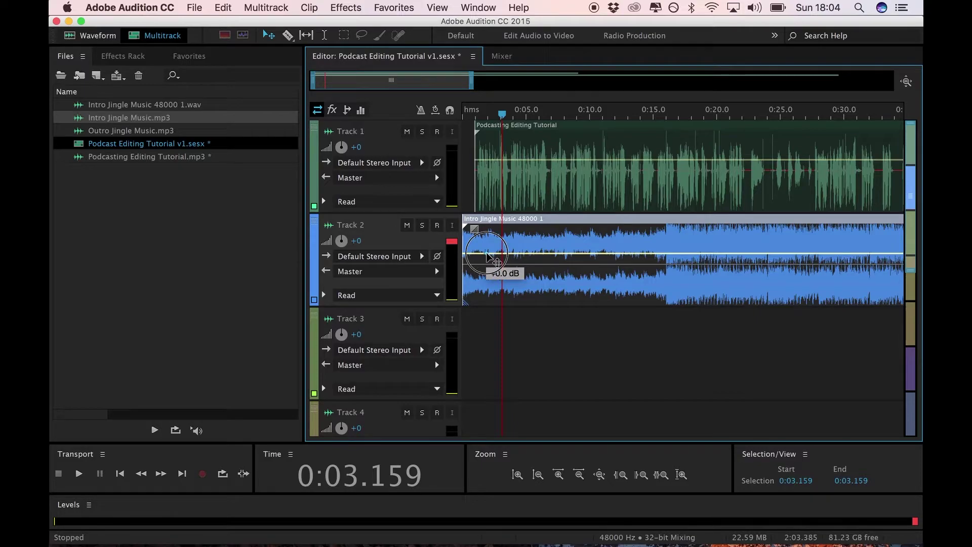
drag(487, 256, 487, 281)
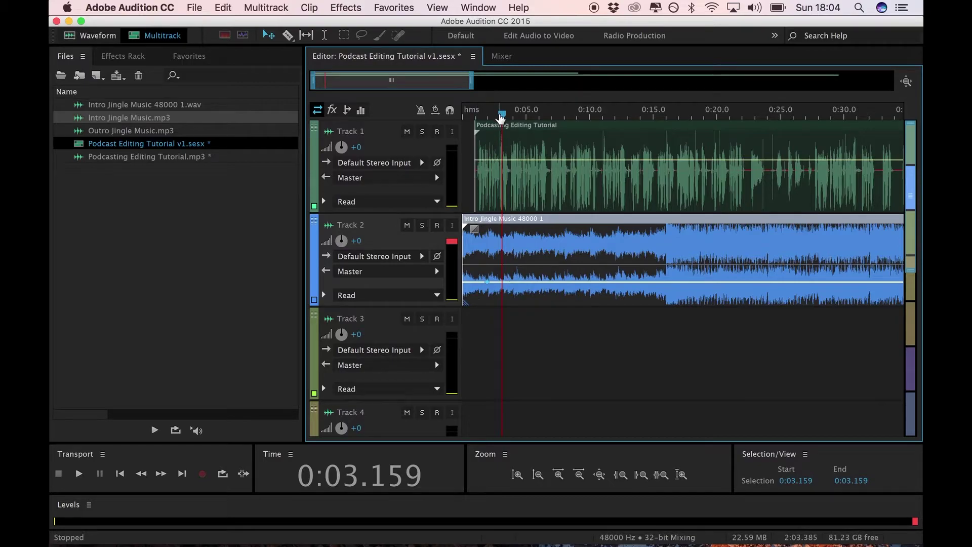
Replay the mix from the start and from around 0:14 to check the jingle level
drag(500, 117, 449, 112)
key(space)
key(Home)
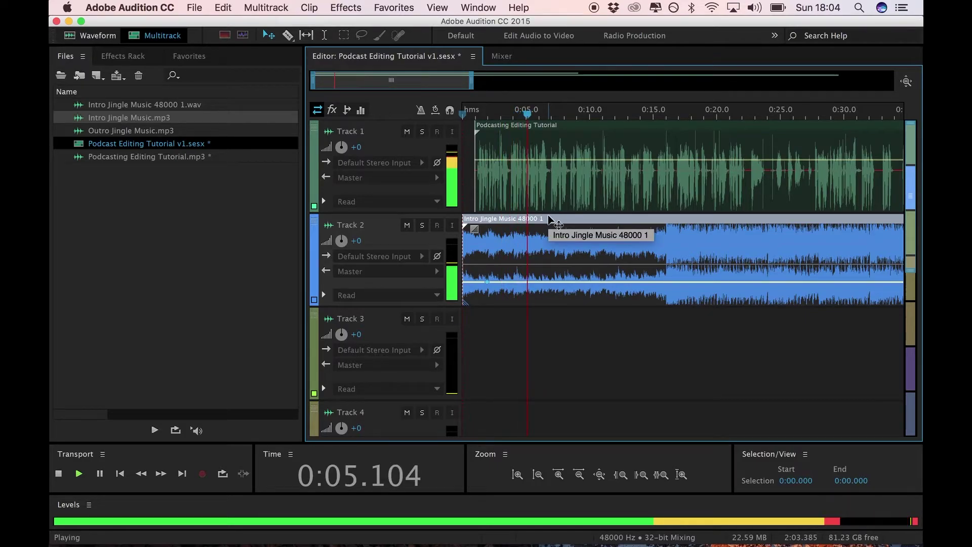
key(space)
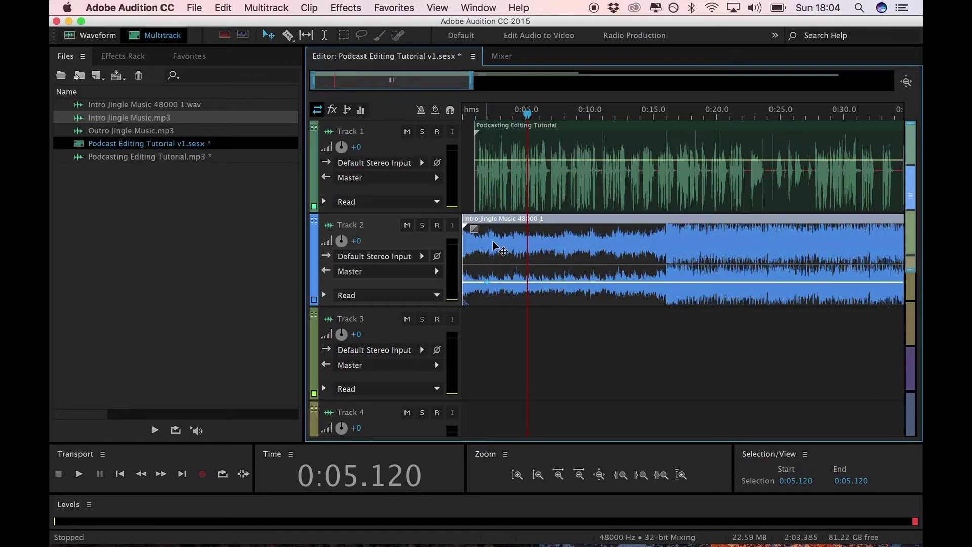
click(650, 114)
click(643, 114)
key(space)
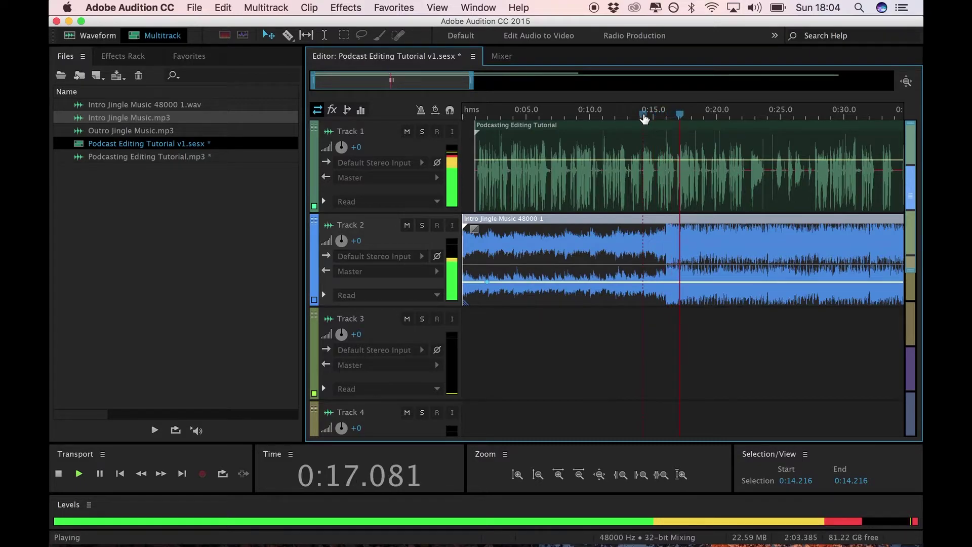
key(space)
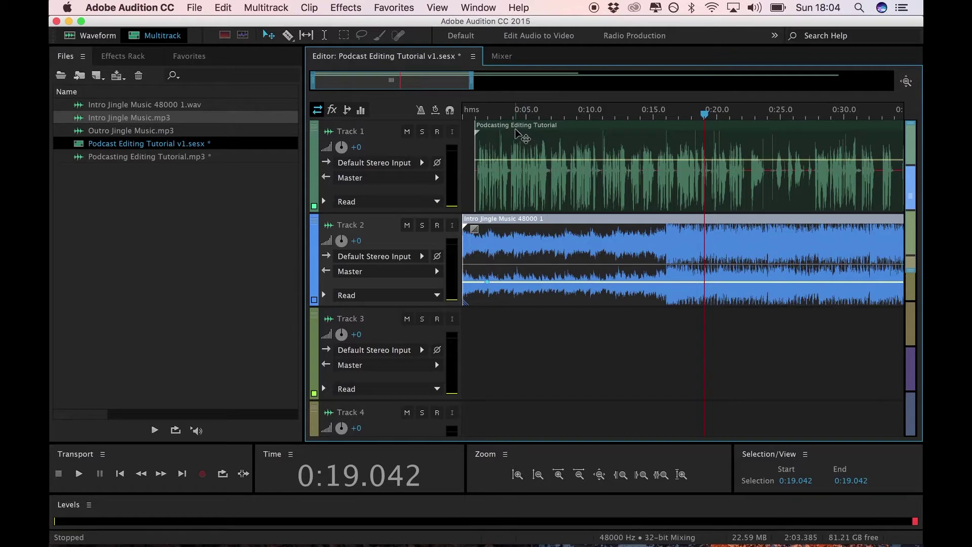
Move the voice clip to about 0:15.8, preview it, and undo the jingle's volume change
drag(516, 133, 697, 154)
click(645, 115)
key(space)
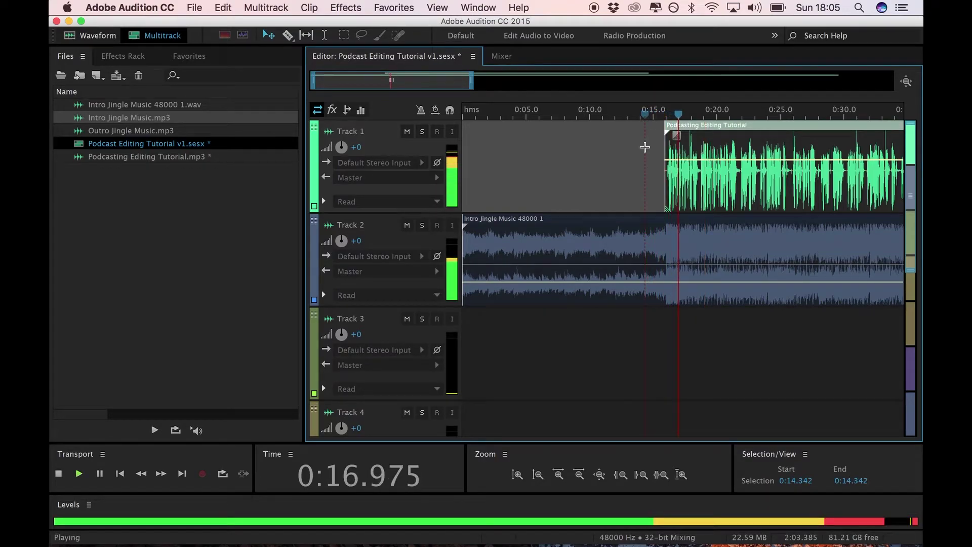
key(space)
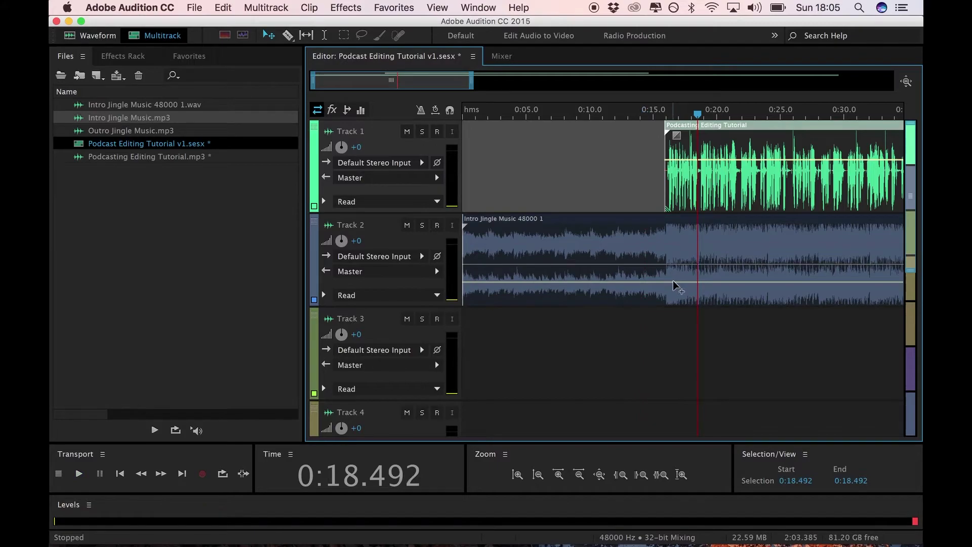
click(674, 281)
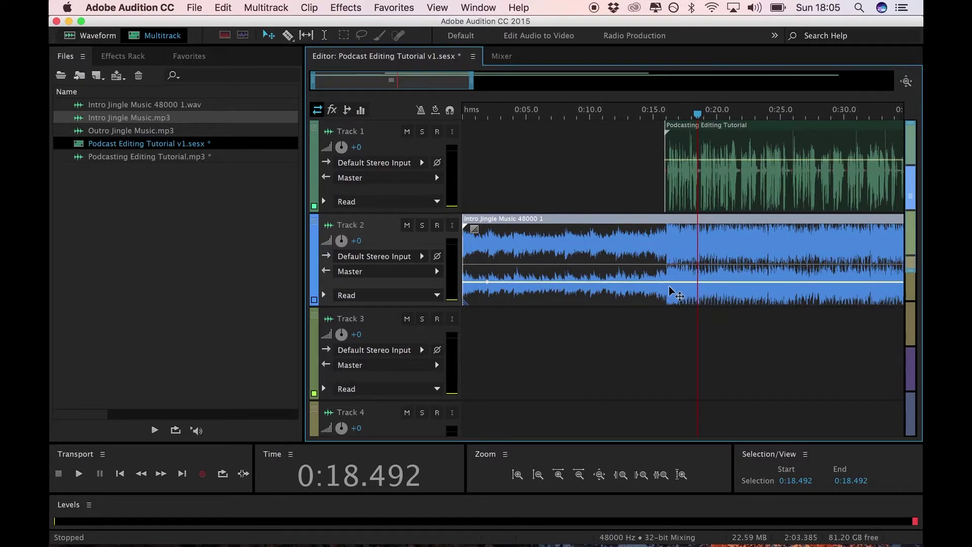
key(super+z)
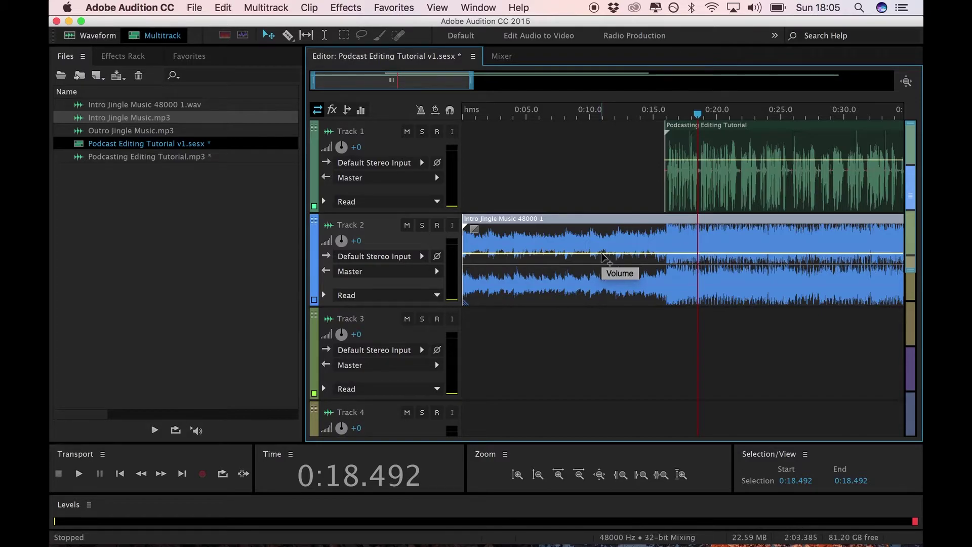
Pull the intro jingle's volume envelope down to -25.7 dB and preview from around 0:13.9
drag(602, 257, 606, 294)
click(638, 110)
key(space)
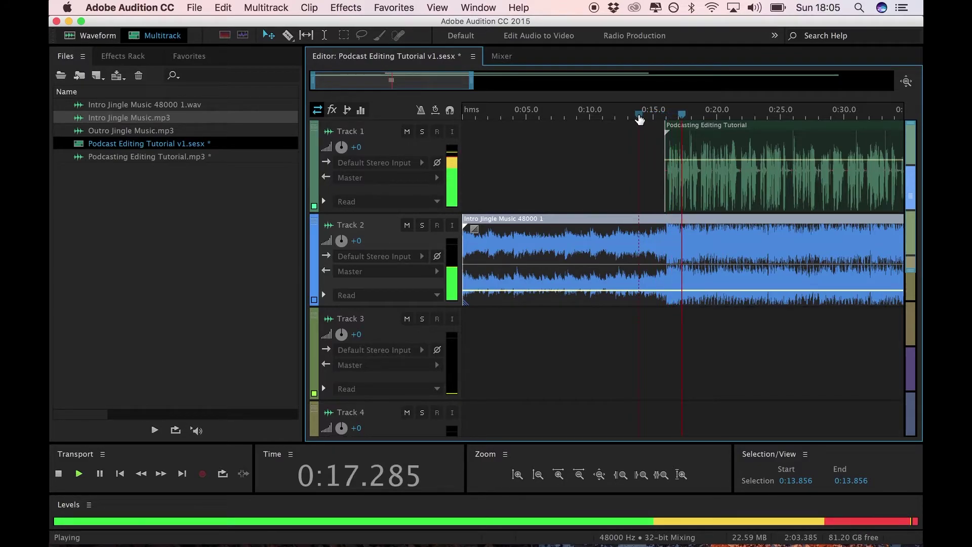
key(space)
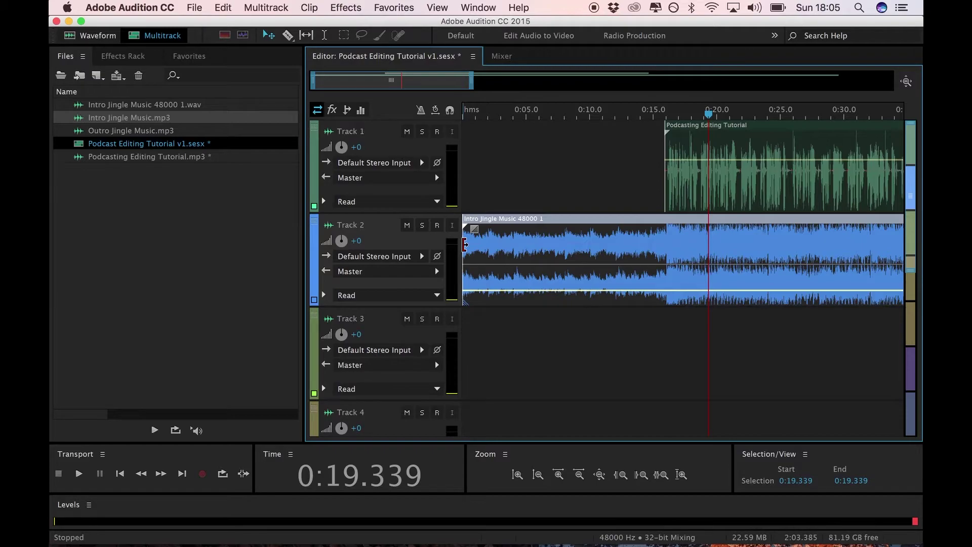
Trim the jingle's start to about 0:14 and preview from 0:13.6 and 0:13.2
drag(464, 245, 651, 245)
click(636, 114)
key(space)
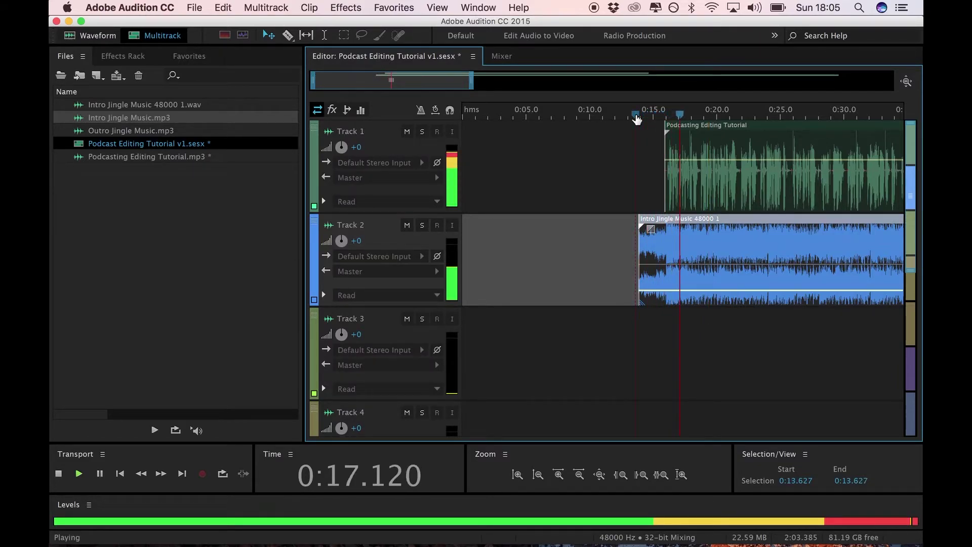
key(space)
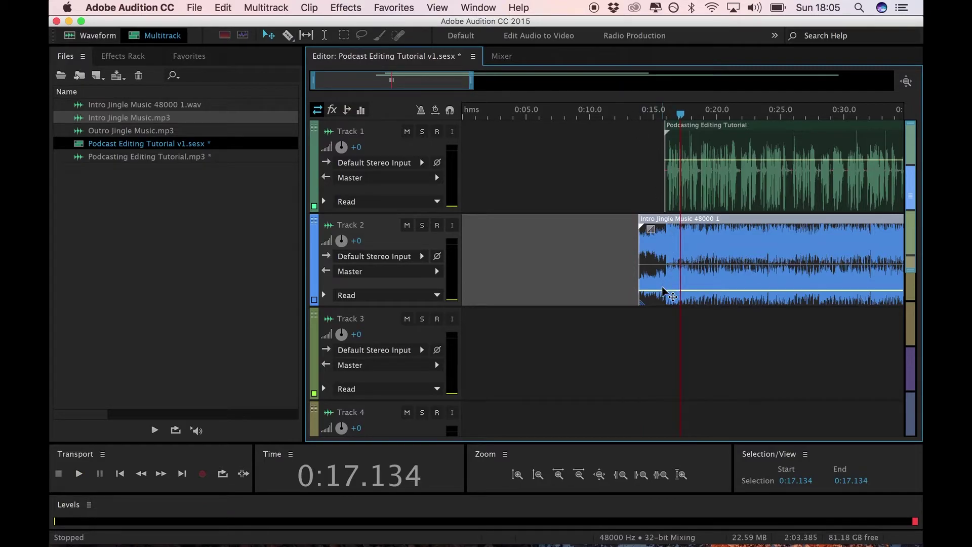
click(630, 116)
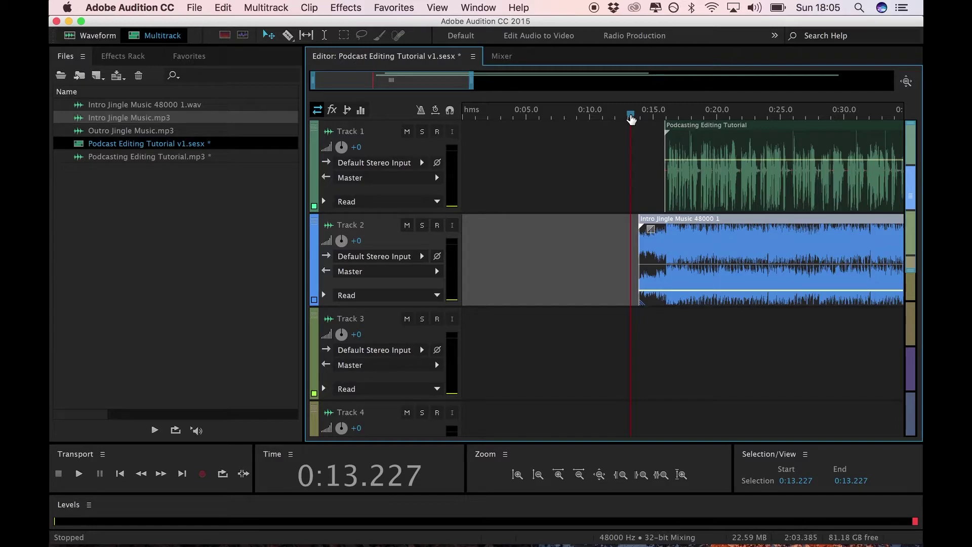
key(space)
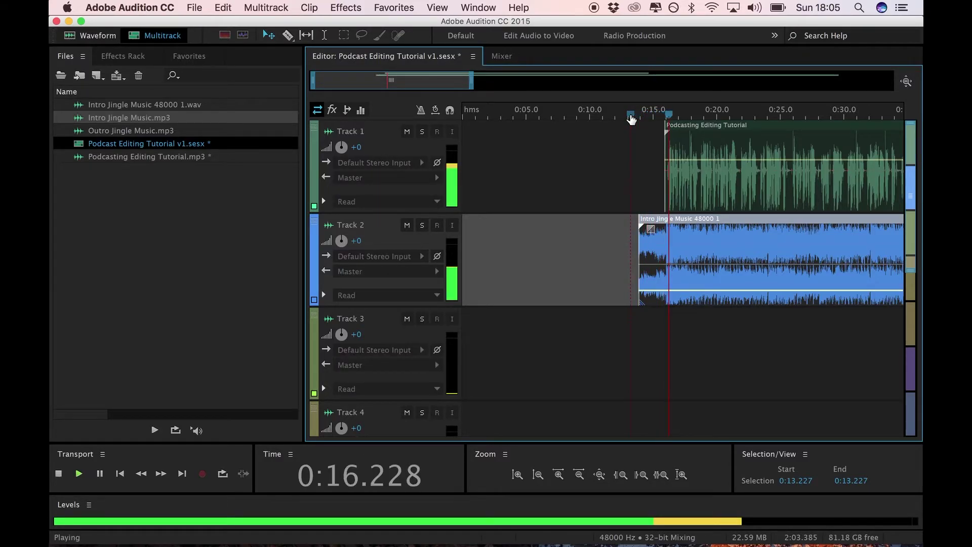
key(space)
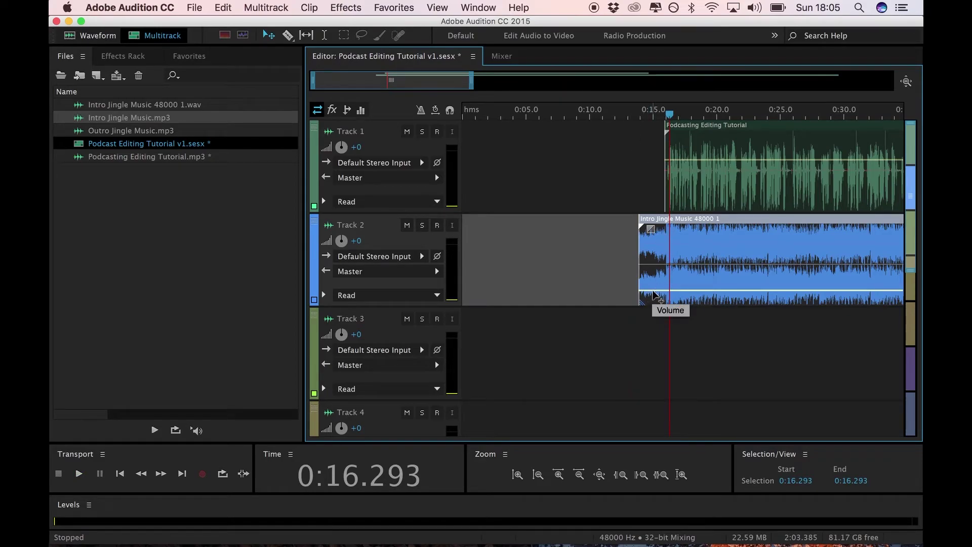
Add a jingle volume keyframe near 0:16 and drop the clip-start keyframe to -∞ dB
scroll(654, 293, up, 3)
scroll(654, 294, up, 3)
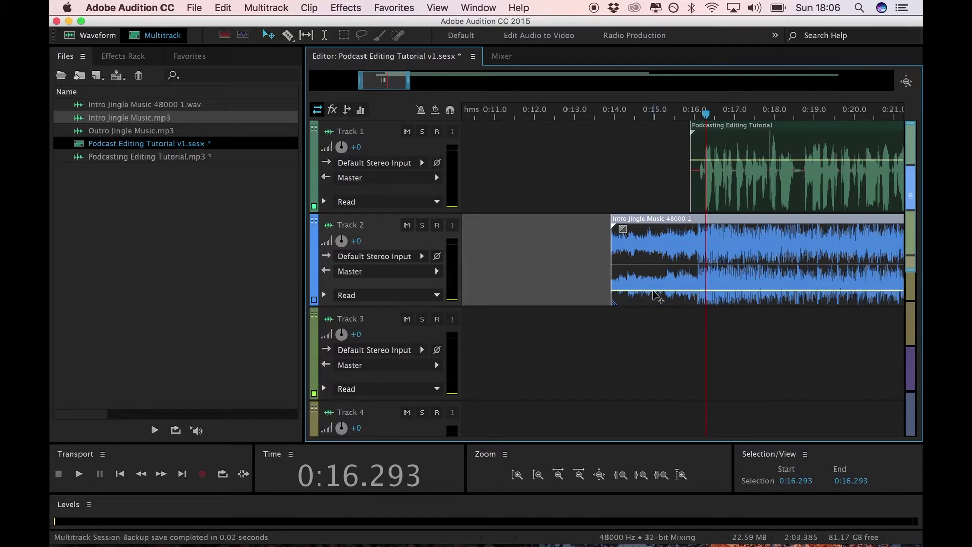
scroll(684, 292, up, 3)
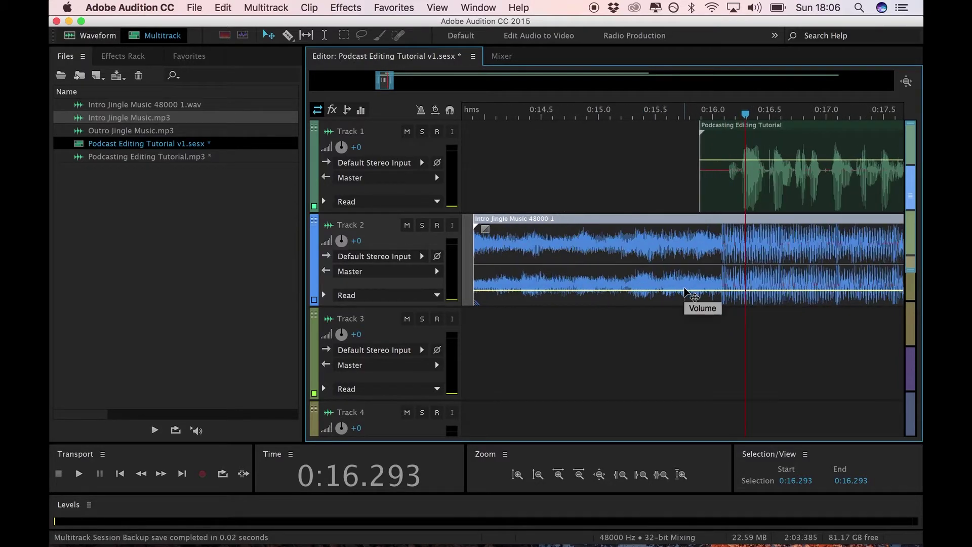
scroll(684, 293, down, 3)
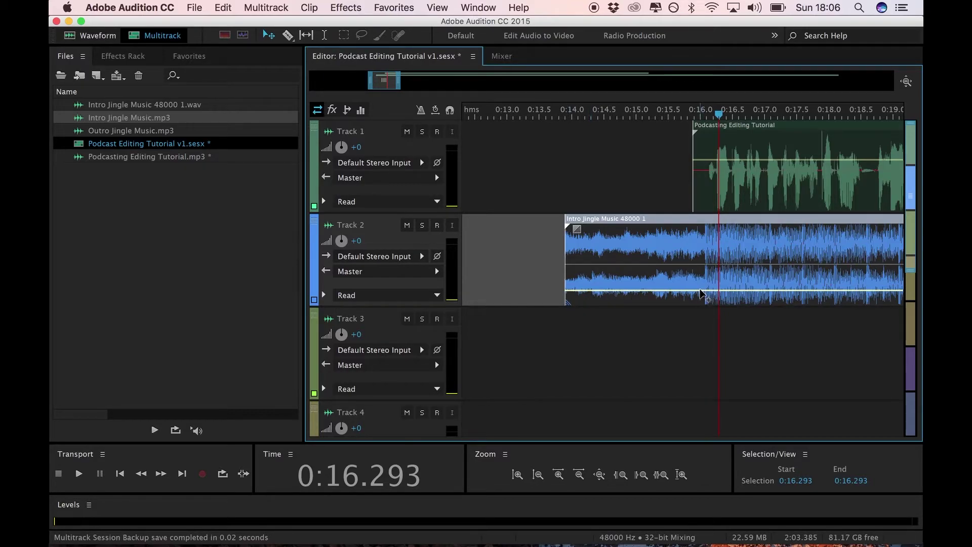
click(565, 292)
click(704, 291)
mouse_move(567, 293)
click(567, 292)
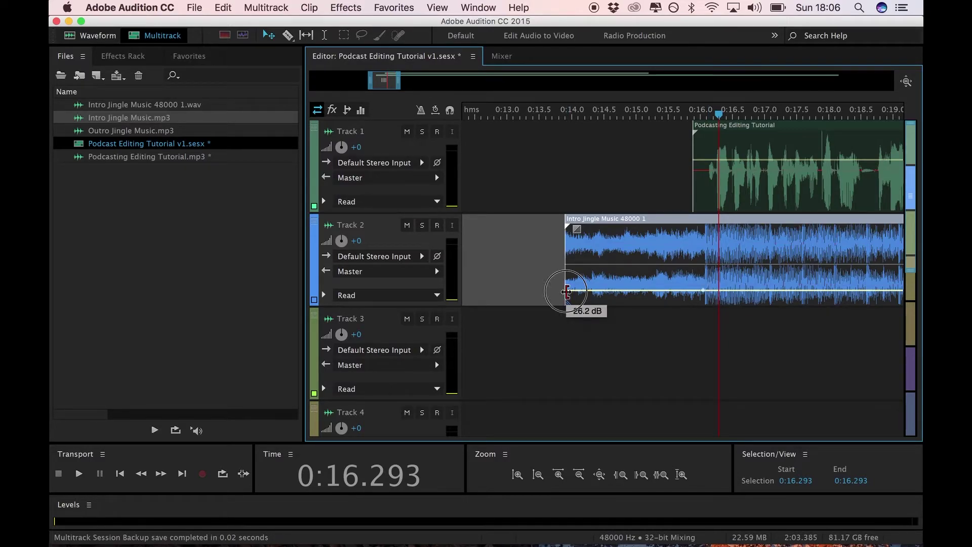
drag(566, 291, 568, 310)
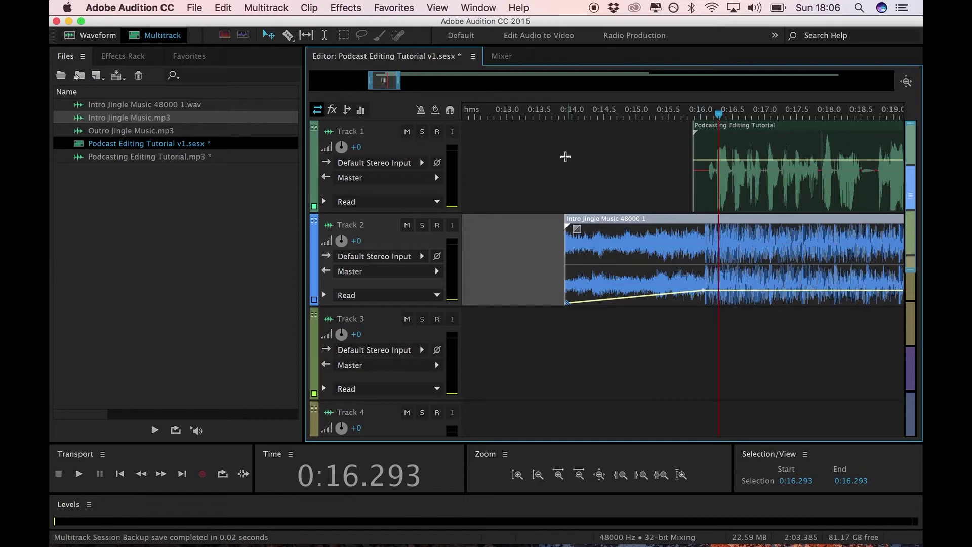
click(560, 116)
key(space)
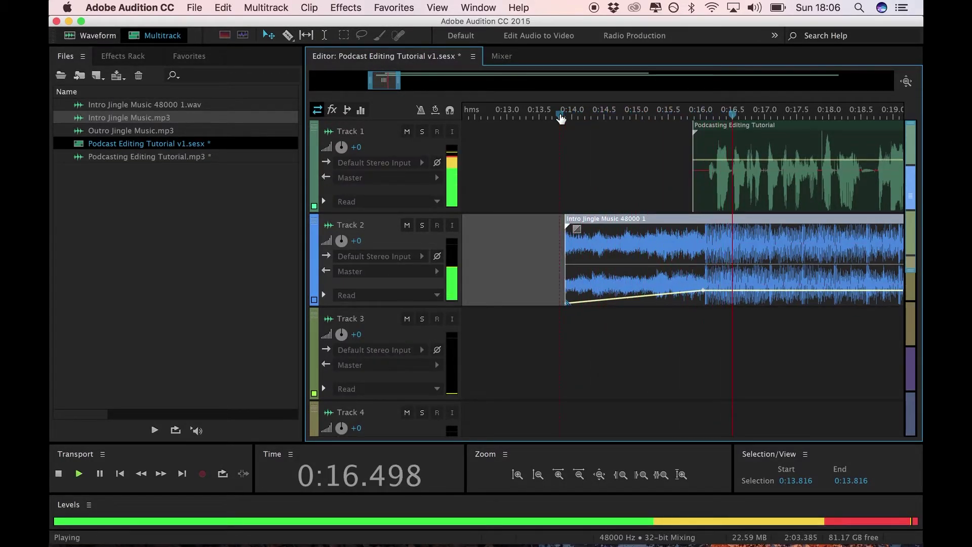
key(space)
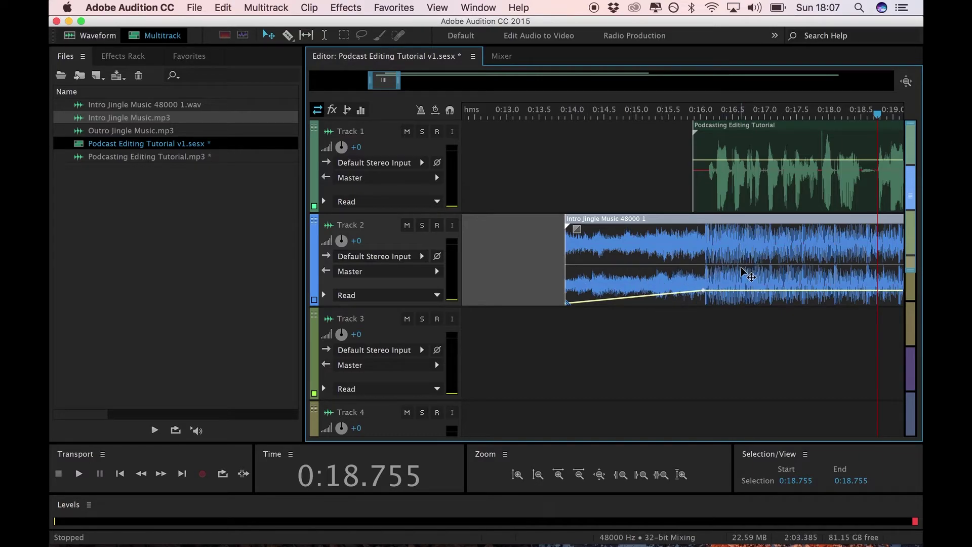
Drag the jingle and voice clips together to 0:00, then select only the intro jingle
scroll(743, 274, down, 5)
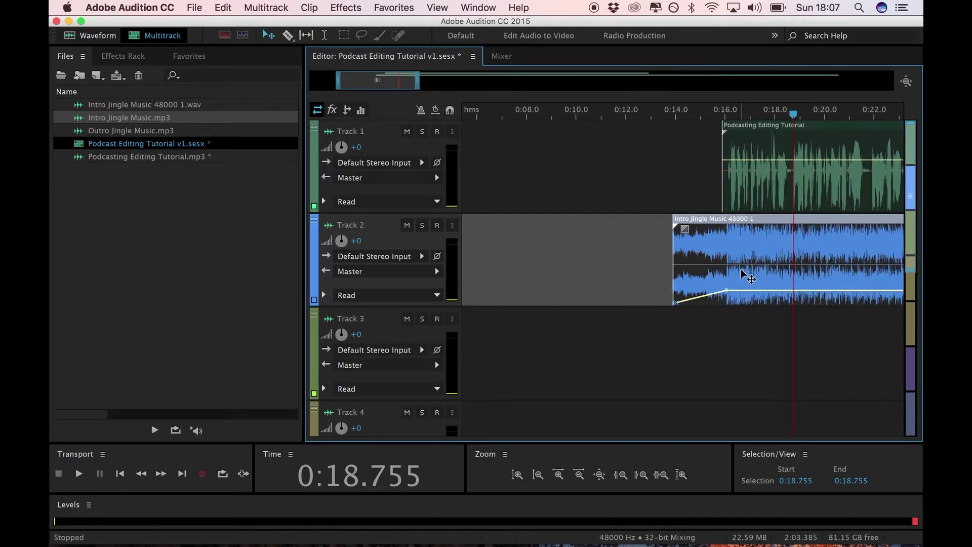
scroll(744, 274, right, 5)
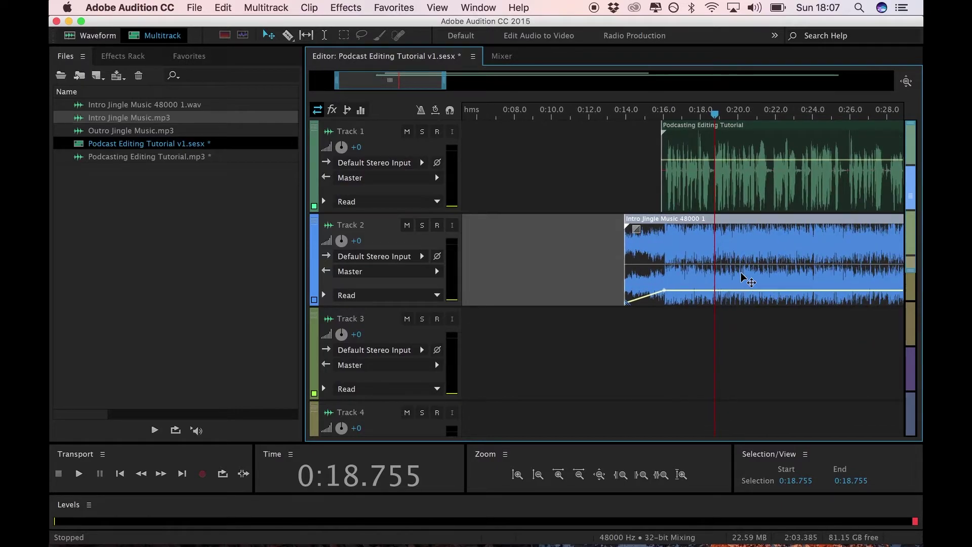
scroll(709, 276, down, 2)
scroll(700, 279, down, 3)
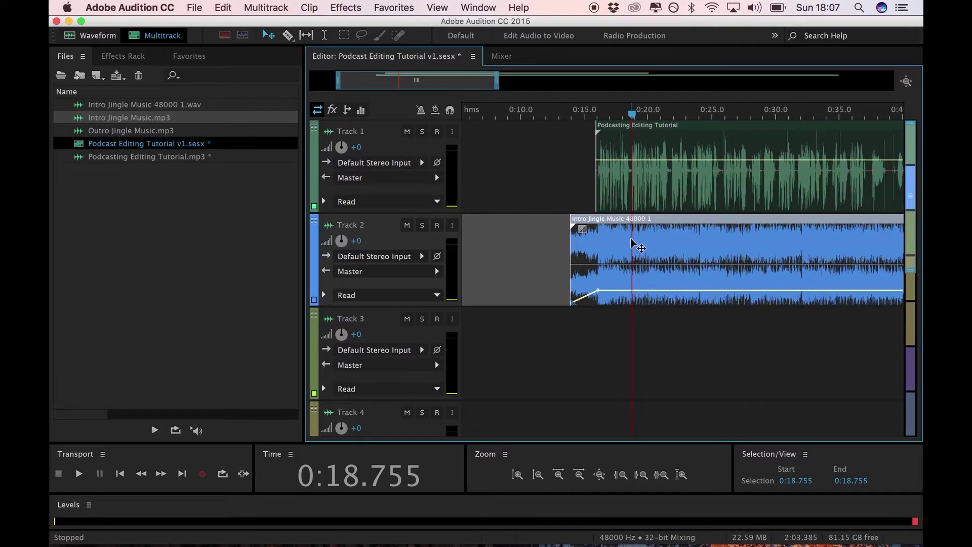
click(707, 208)
scroll(696, 224, down, 1)
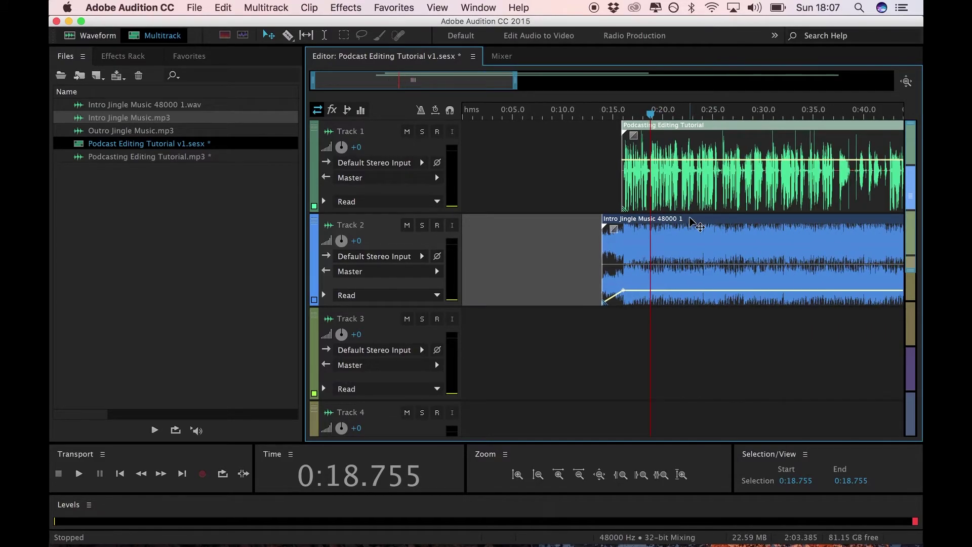
drag(724, 124, 544, 126)
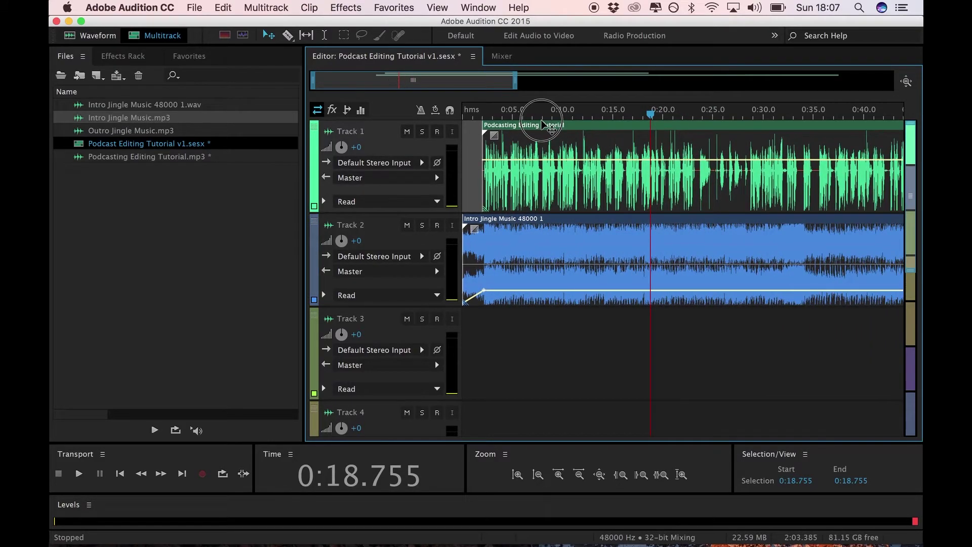
scroll(528, 210, up, 4)
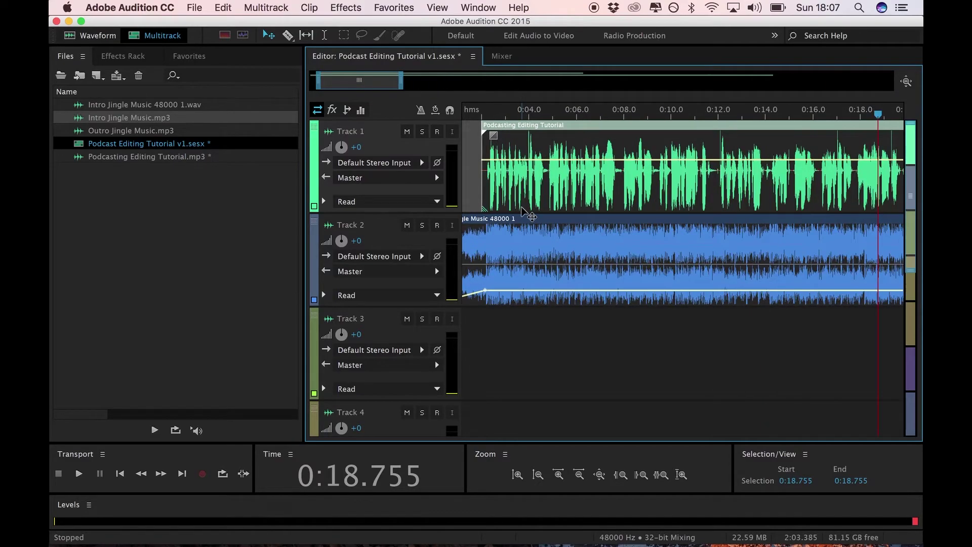
scroll(526, 212, up, 3)
scroll(522, 209, up, 3)
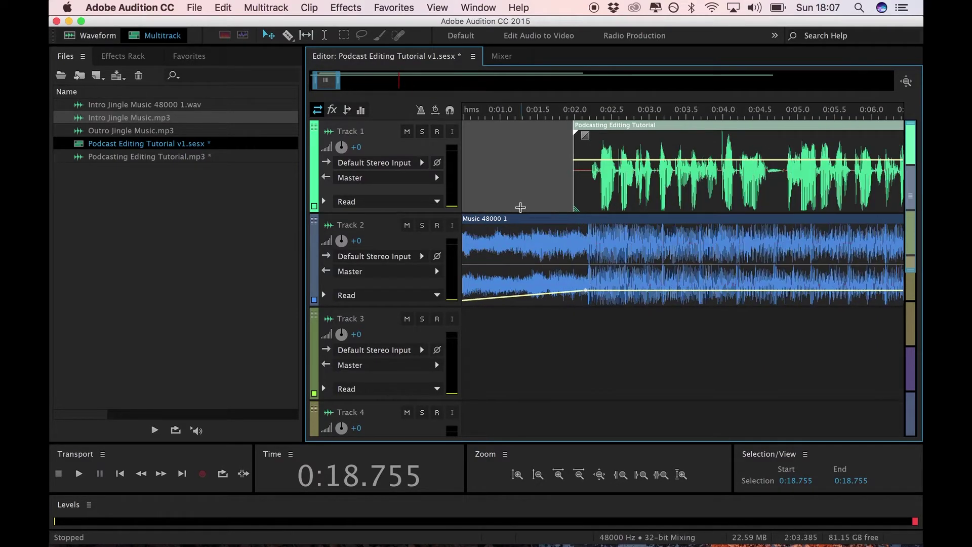
click(524, 224)
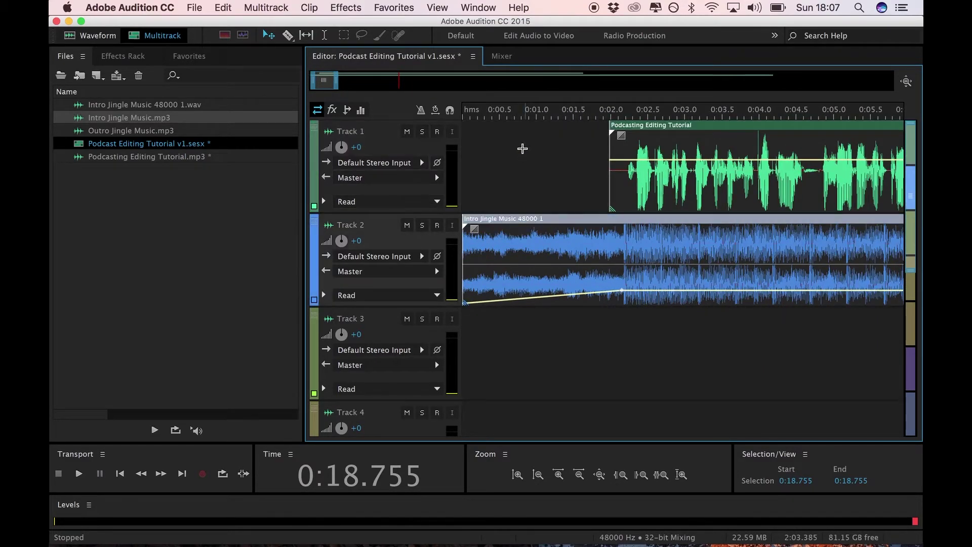
key(Home)
key(space)
key(space)
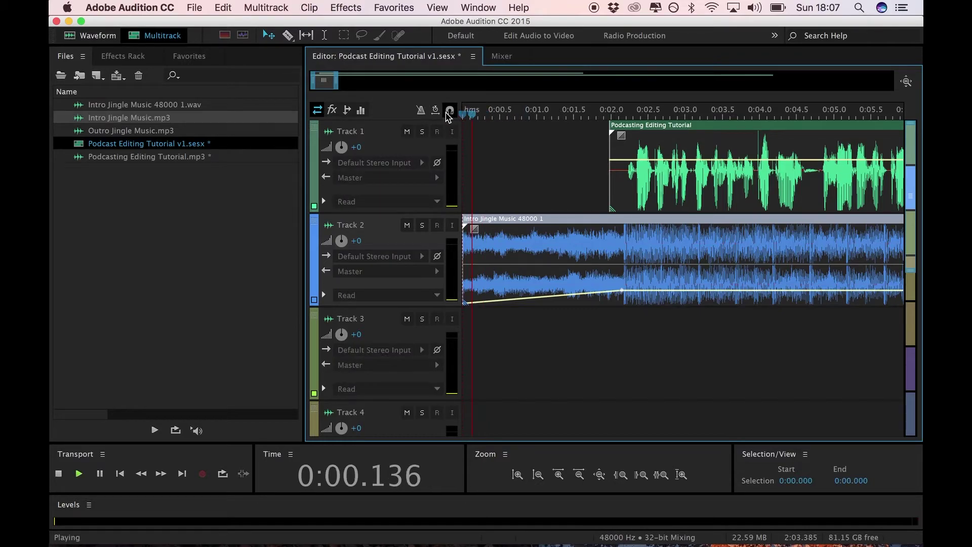
key(space)
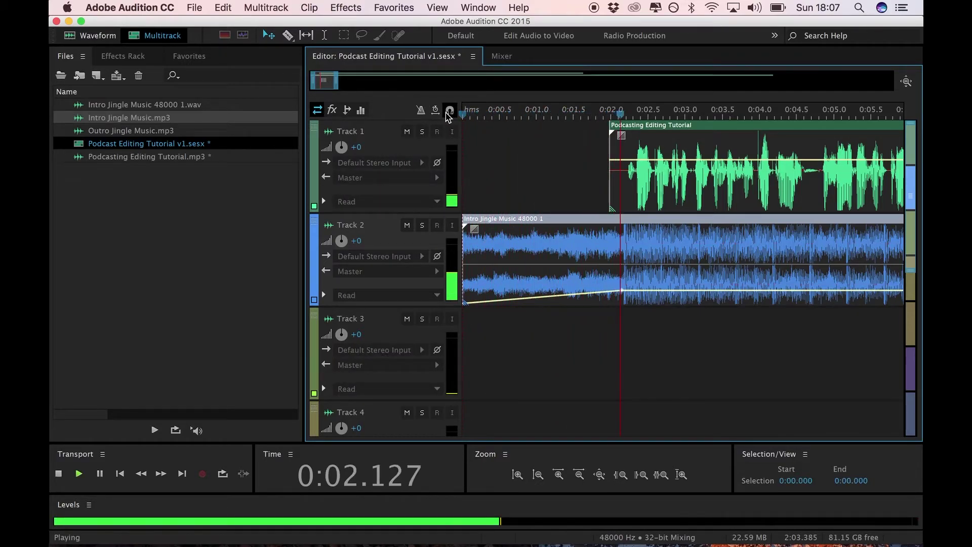
key(space)
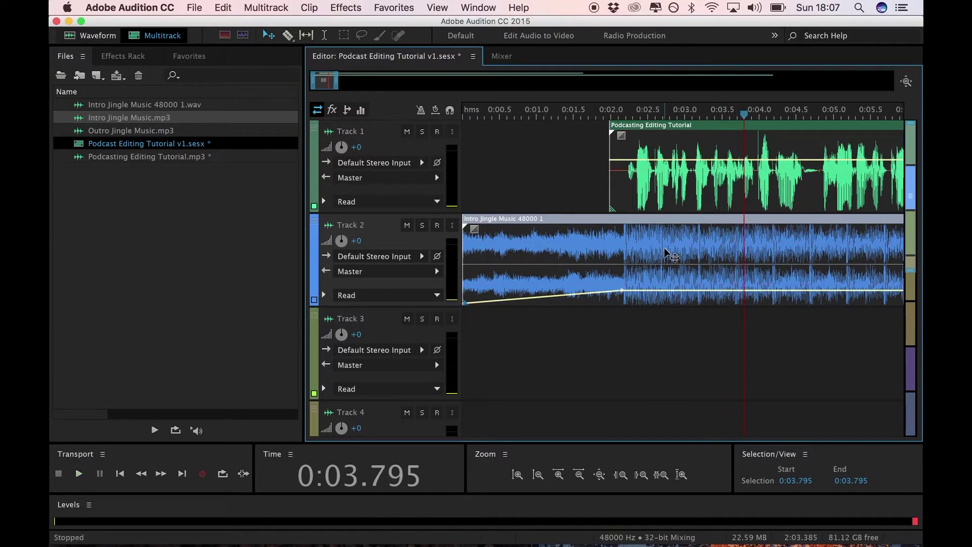
key(minus)
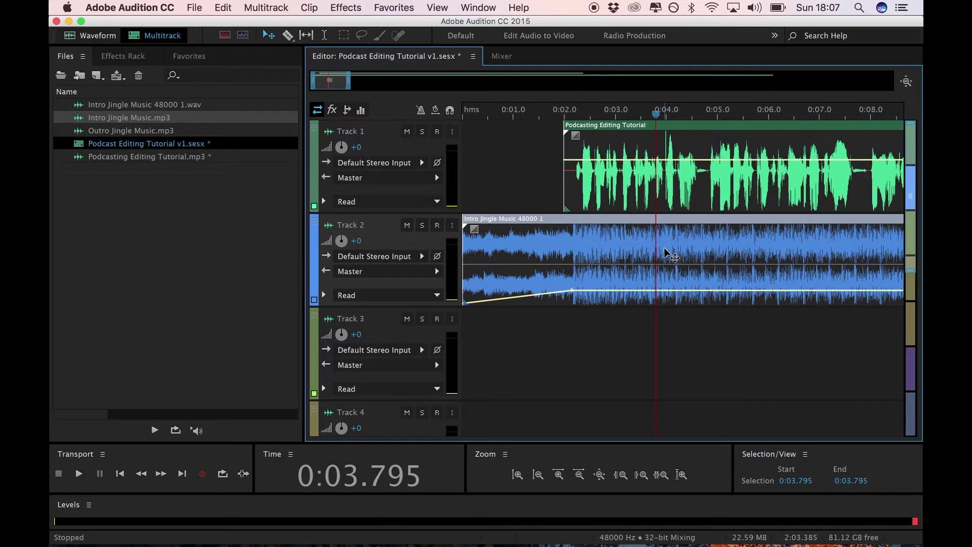
key(minus)
key(minus)
key(minus)
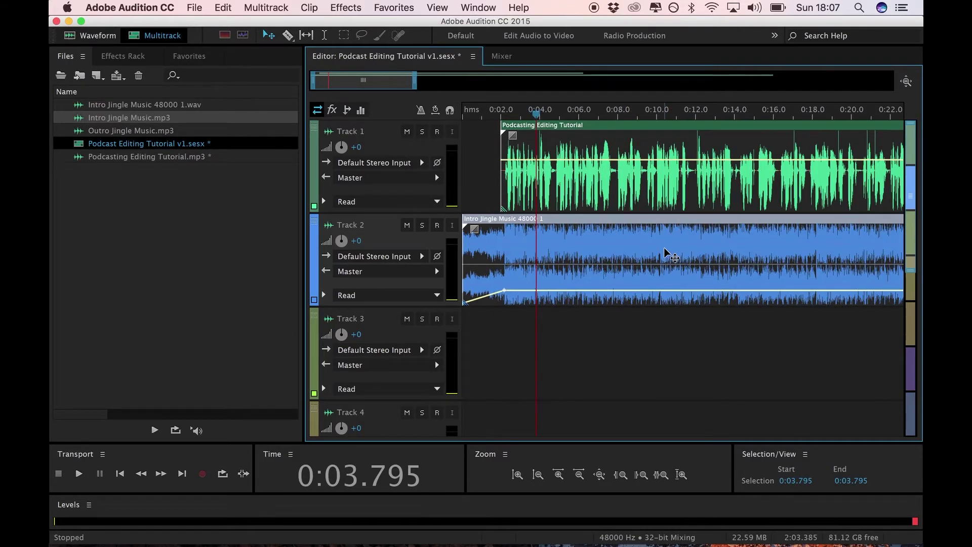
key(minus)
key(minus)
key(minus)
key(minus)
key(minus)
key(minus)
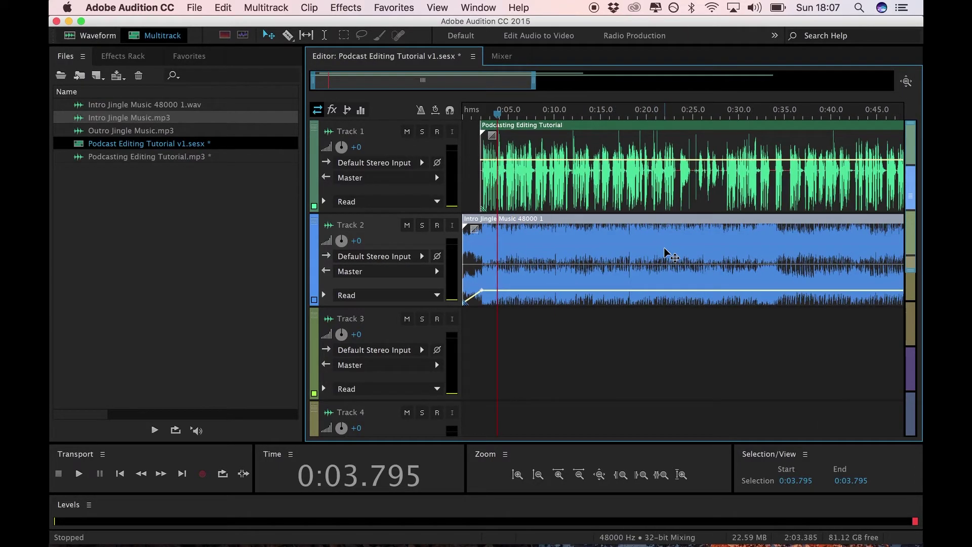
key(equal)
key(equal)
key(equal)
key(equal)
key(equal)
key(equal)
key(minus)
key(minus)
key(minus)
key(space)
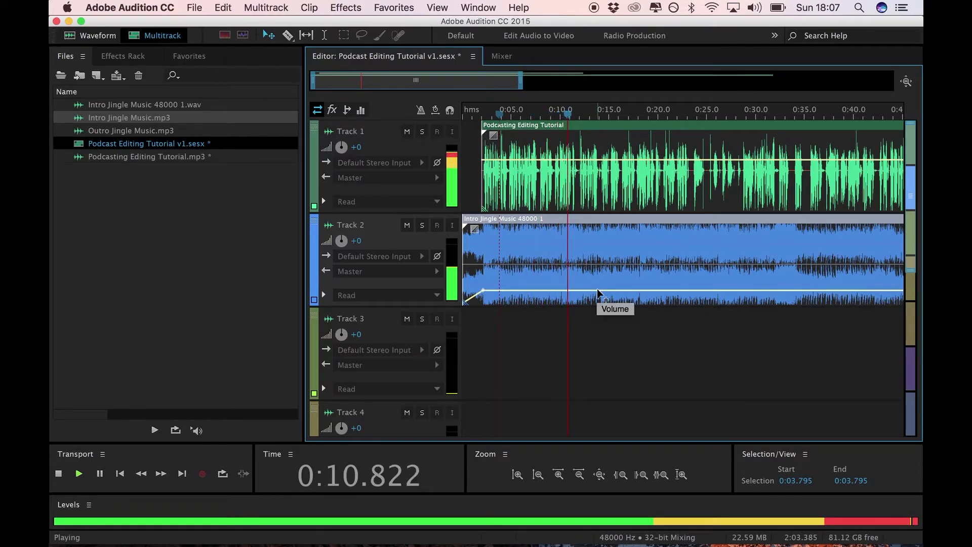
key(space)
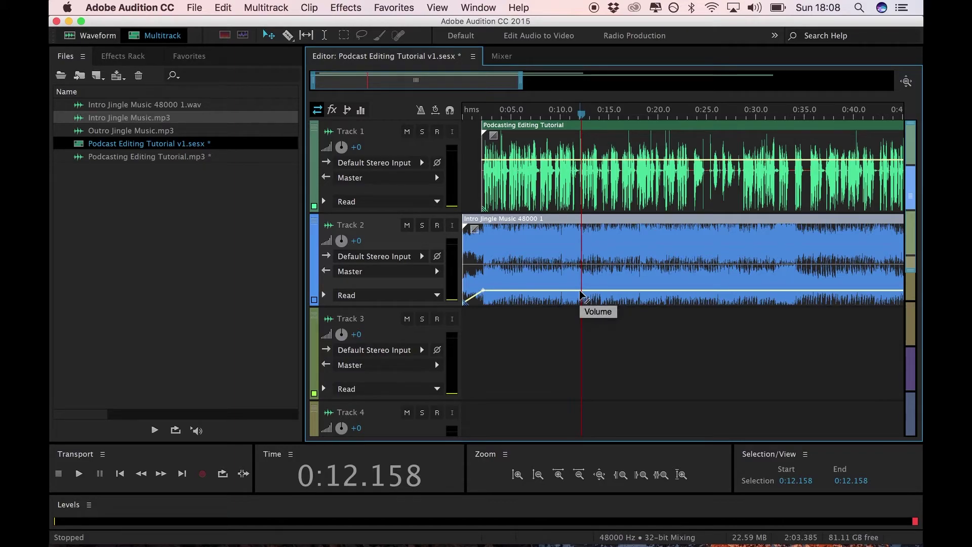
Add a jingle envelope keyframe, drag it down to silence at 0:20, and preview from 0:10
click(657, 291)
drag(657, 290, 657, 304)
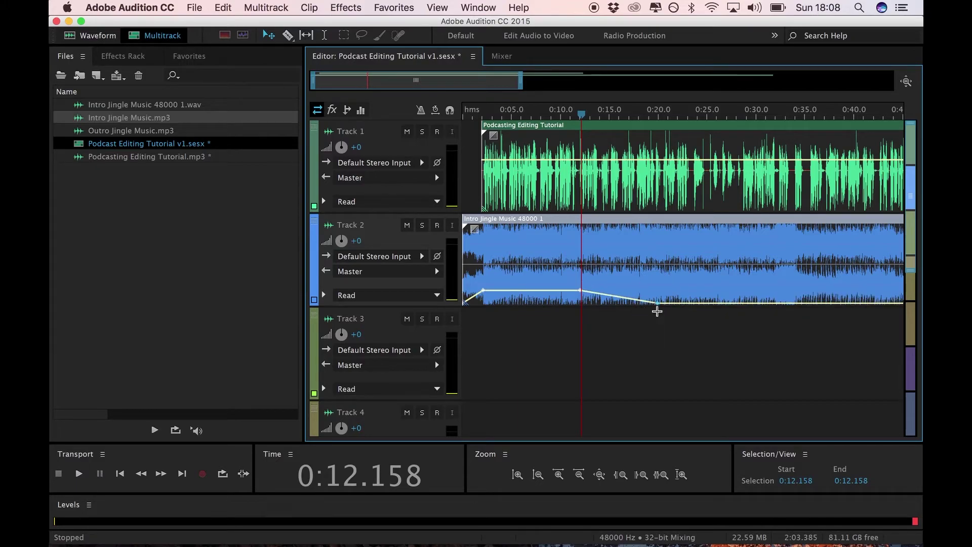
click(564, 114)
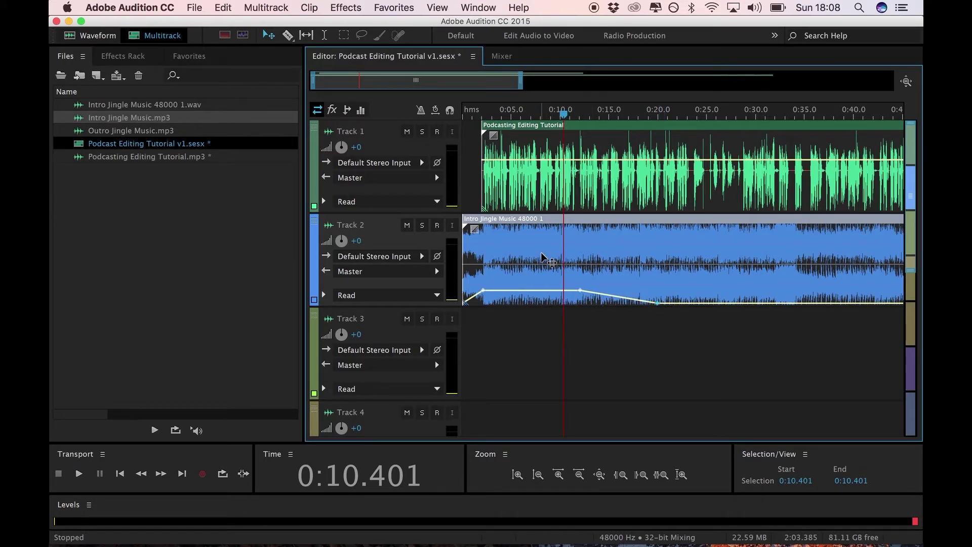
key(space)
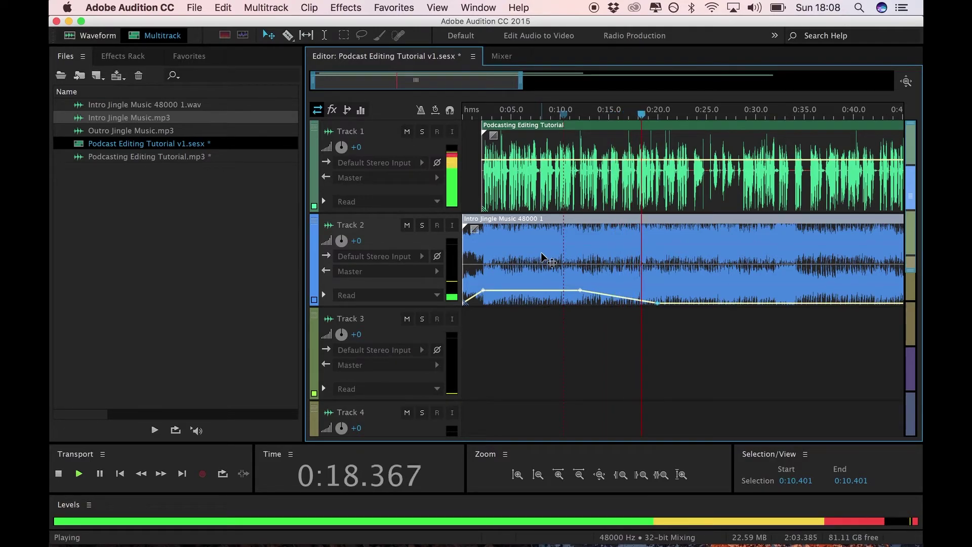
key(space)
key(minus)
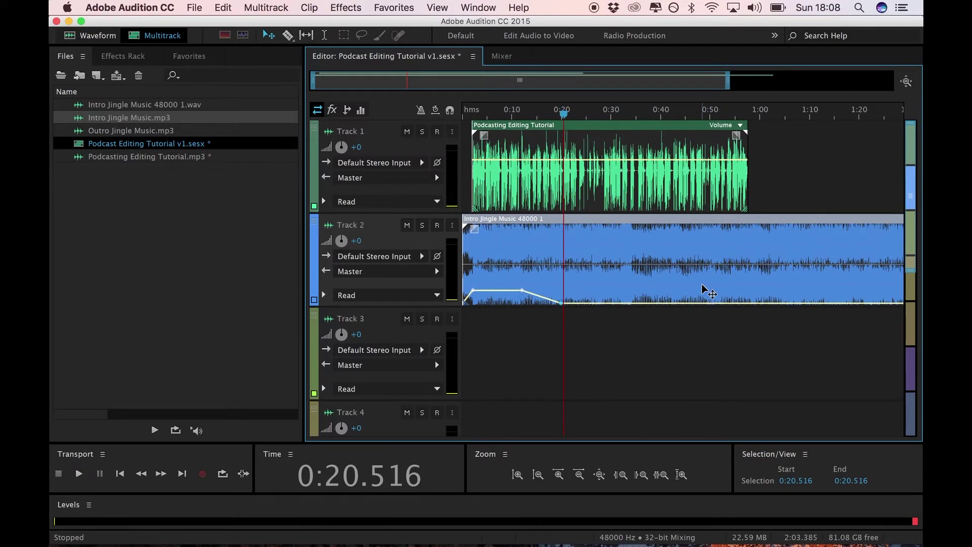
Try trimming the jingle's end to about 0:35, then undo the trim
key(minus)
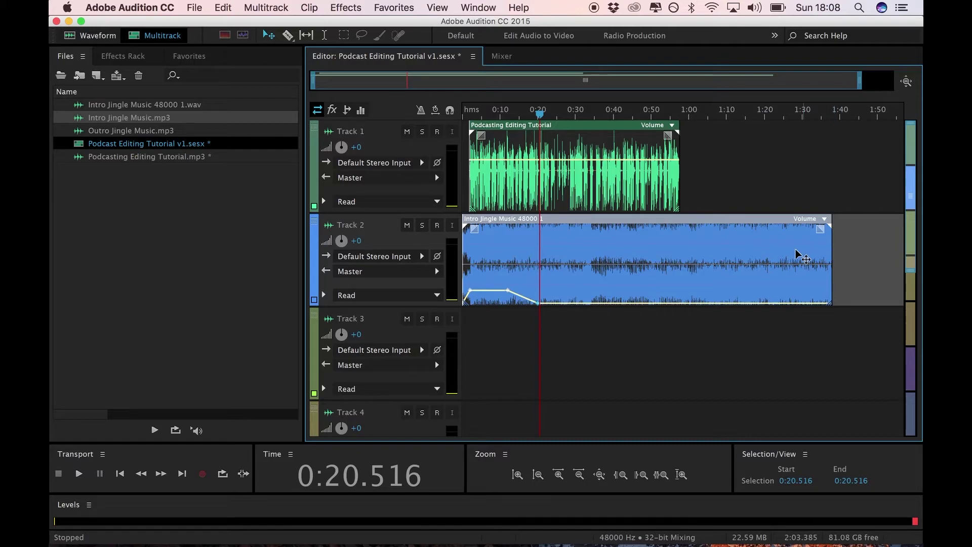
click(830, 245)
drag(831, 245, 588, 239)
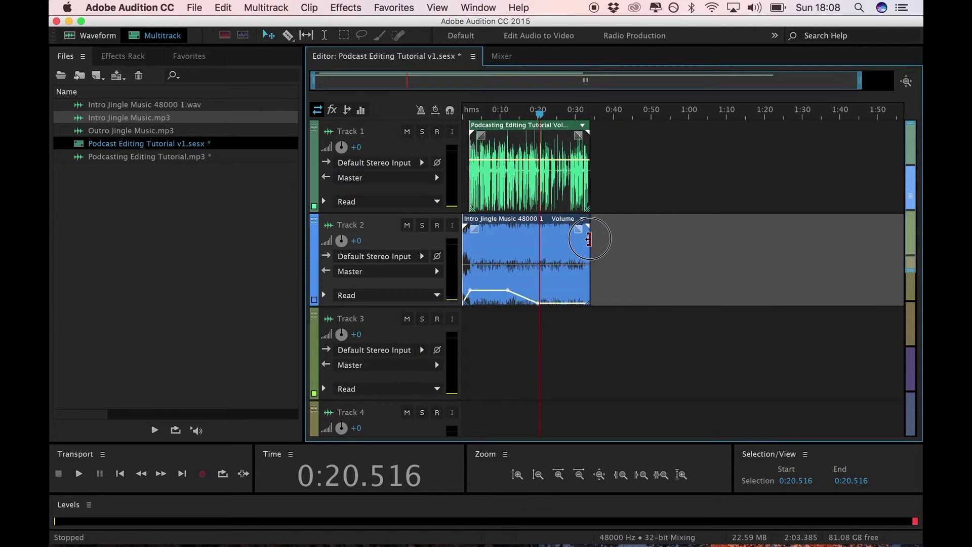
key(super+z)
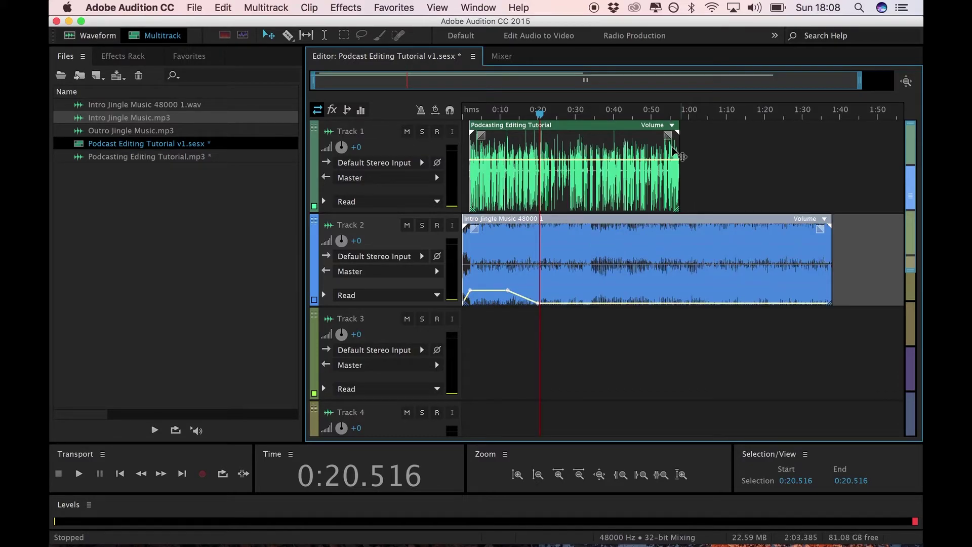
Trim the intro jingle to end around 0:20, preview from 0:15, then select Outro Jingle Music.mp3
click(753, 175)
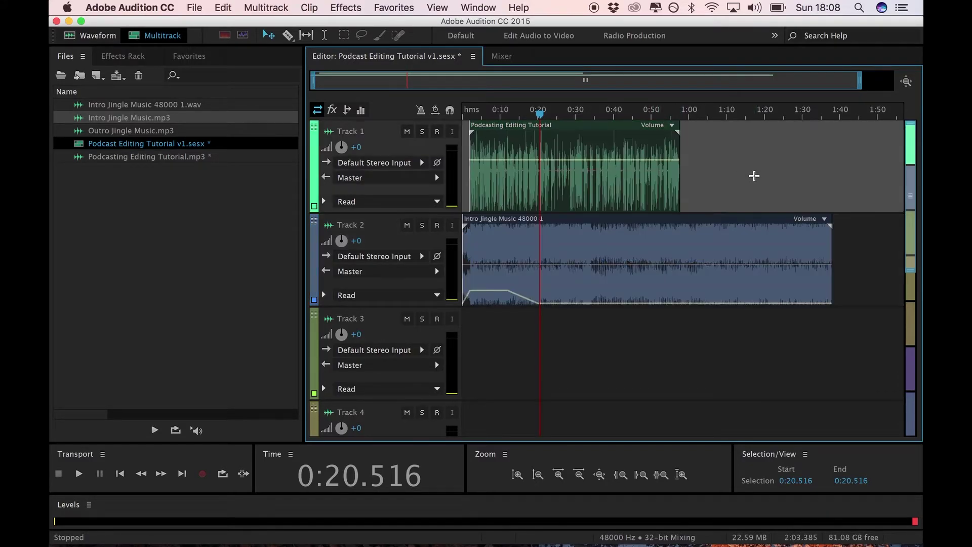
click(737, 219)
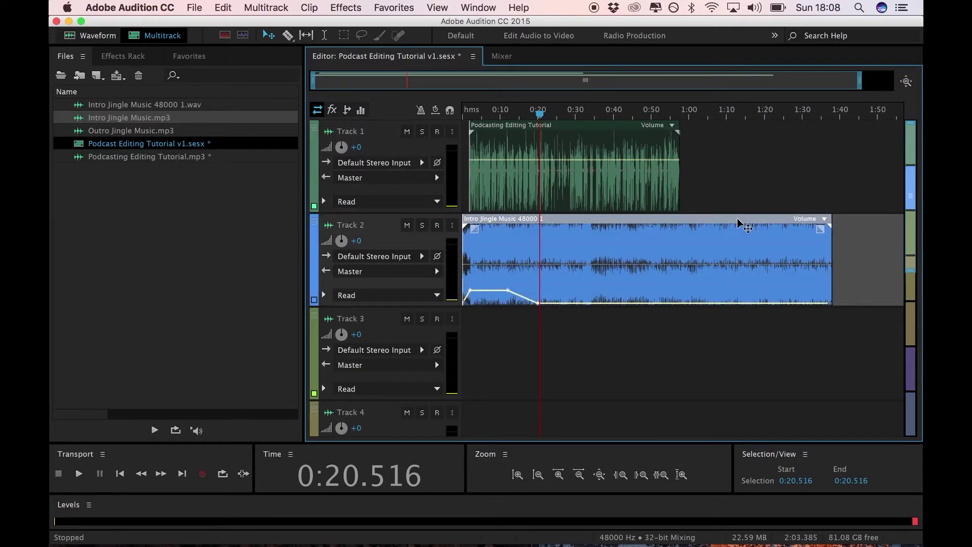
drag(831, 248, 549, 271)
click(518, 114)
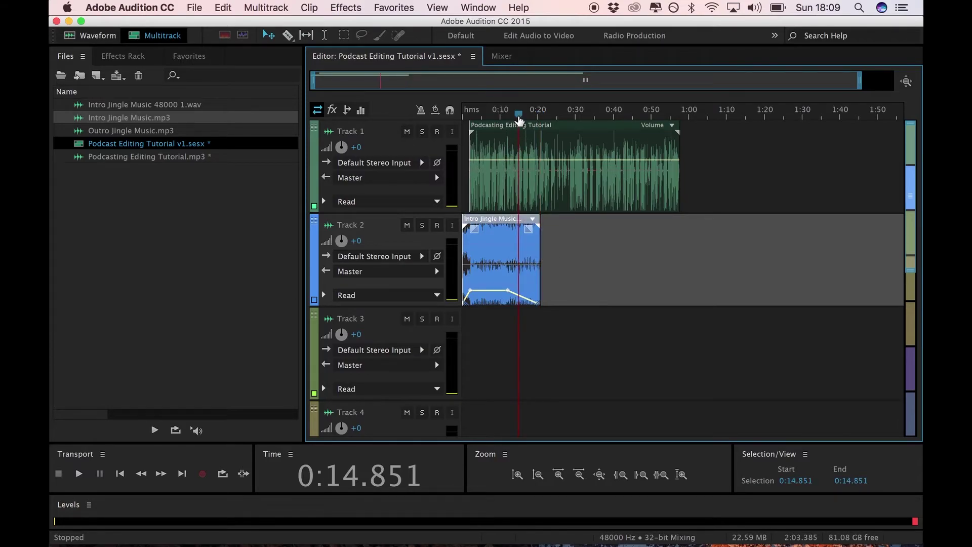
key(space)
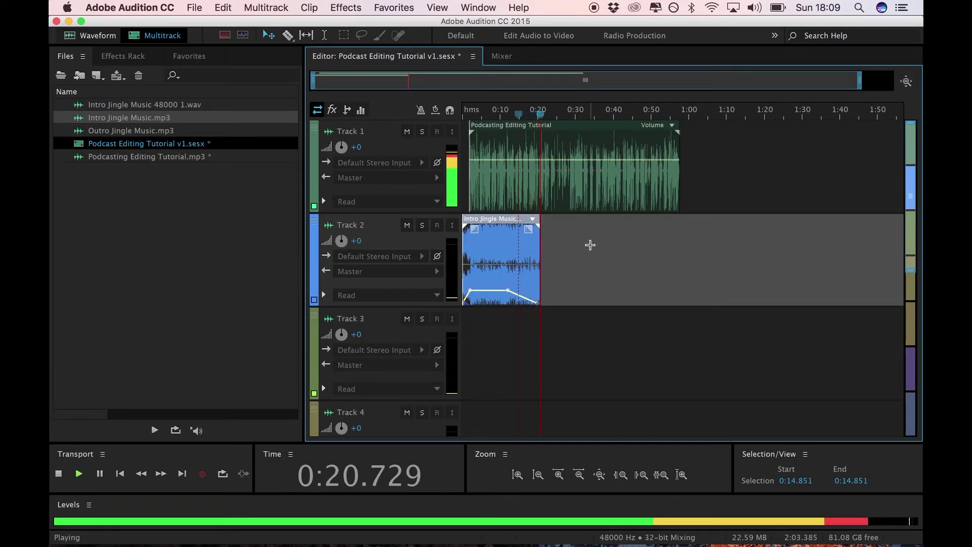
key(space)
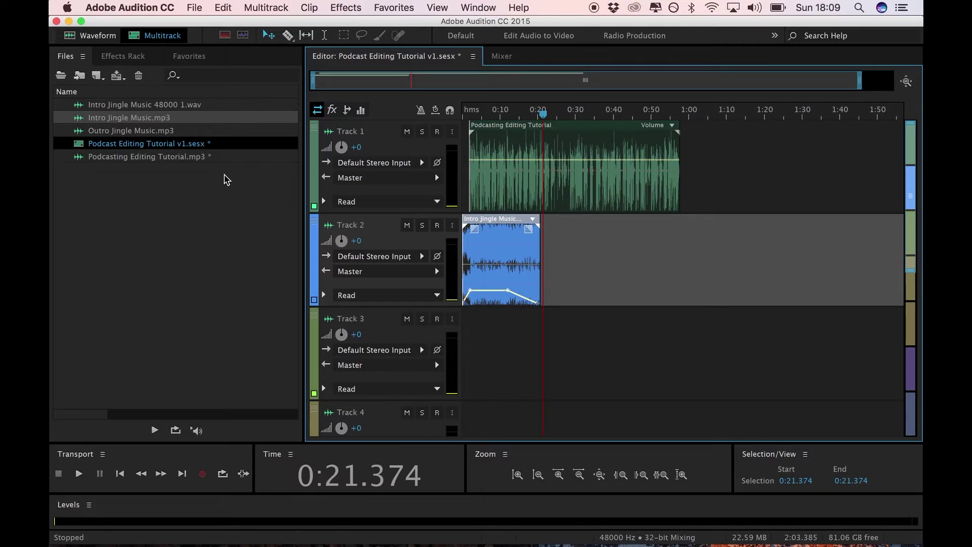
click(136, 133)
Place Outro Jingle Music.mp3 on Track 2 near 0:45, converted to the session sample rate, and preview it
drag(116, 134, 630, 269)
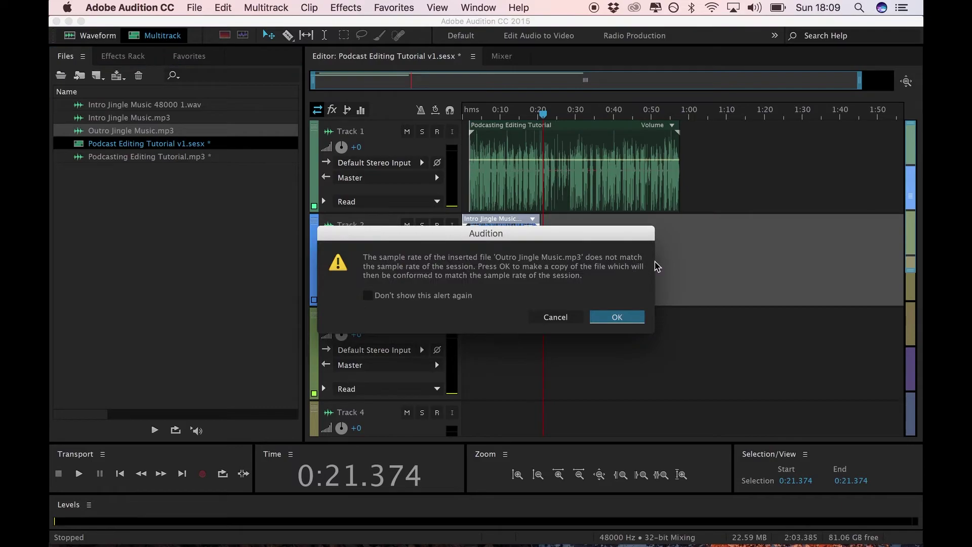
click(622, 316)
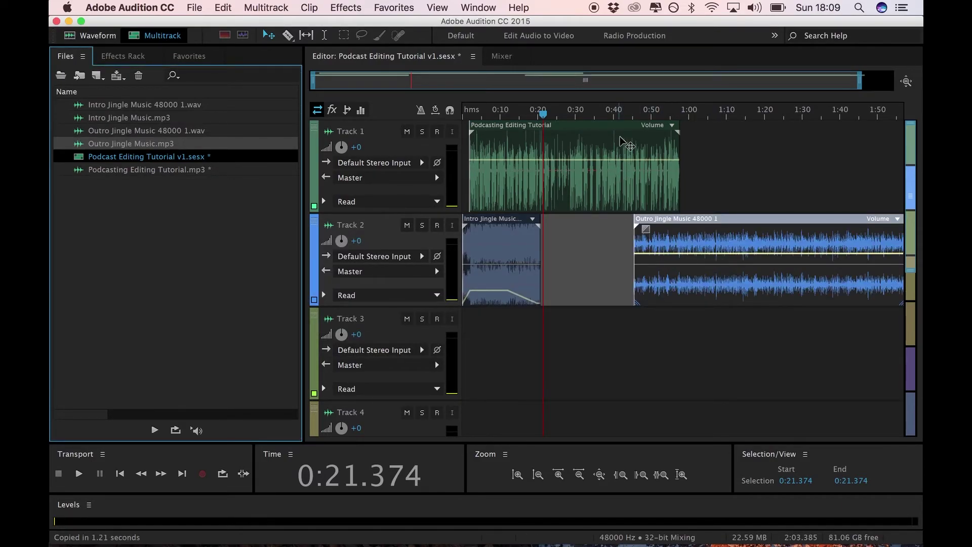
click(629, 114)
key(space)
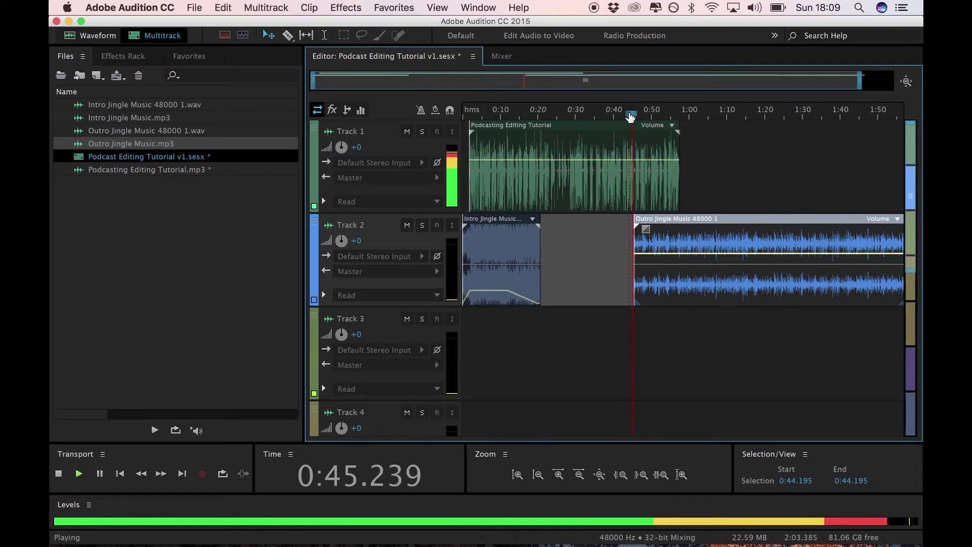
key(space)
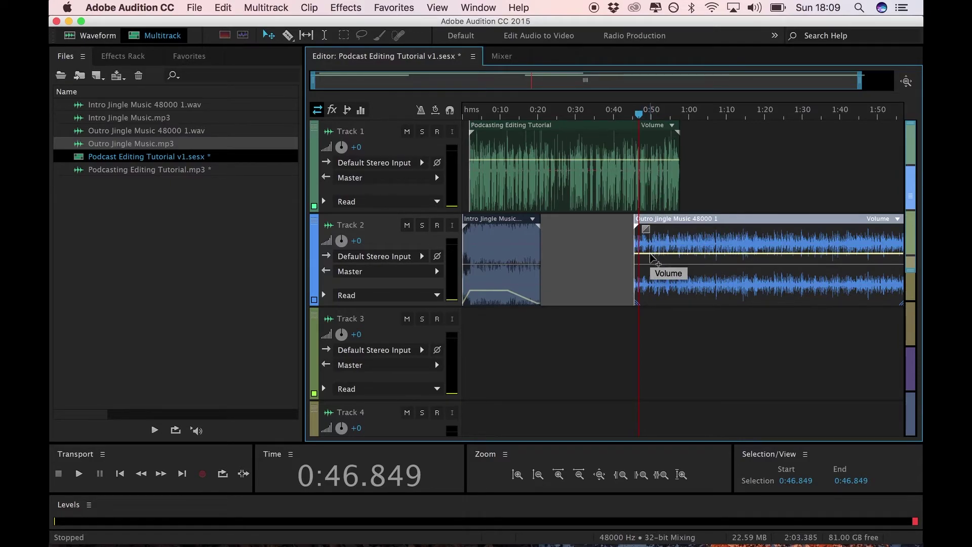
Lower the outro jingle's volume to about -27.4 dB while it plays
key(space)
drag(651, 256, 653, 295)
key(space)
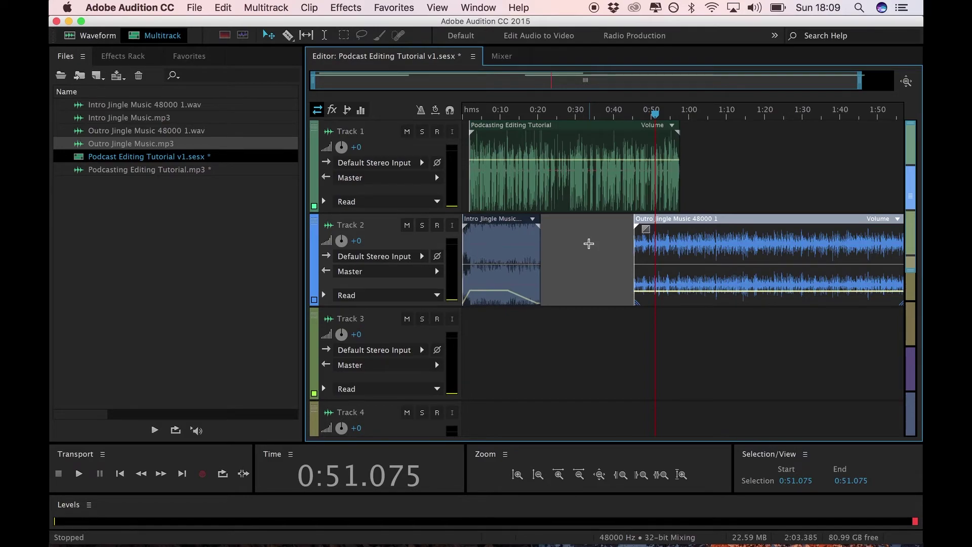
scroll(667, 299, up, 2)
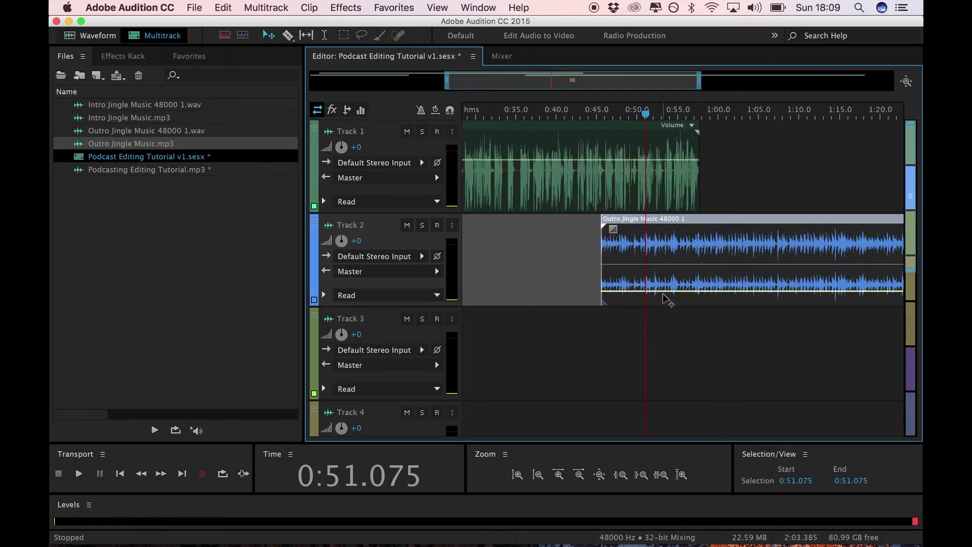
Drop the outro's starting volume point so the jingle ramps up, and preview from 0:44
click(604, 292)
drag(603, 292, 603, 303)
click(593, 115)
key(space)
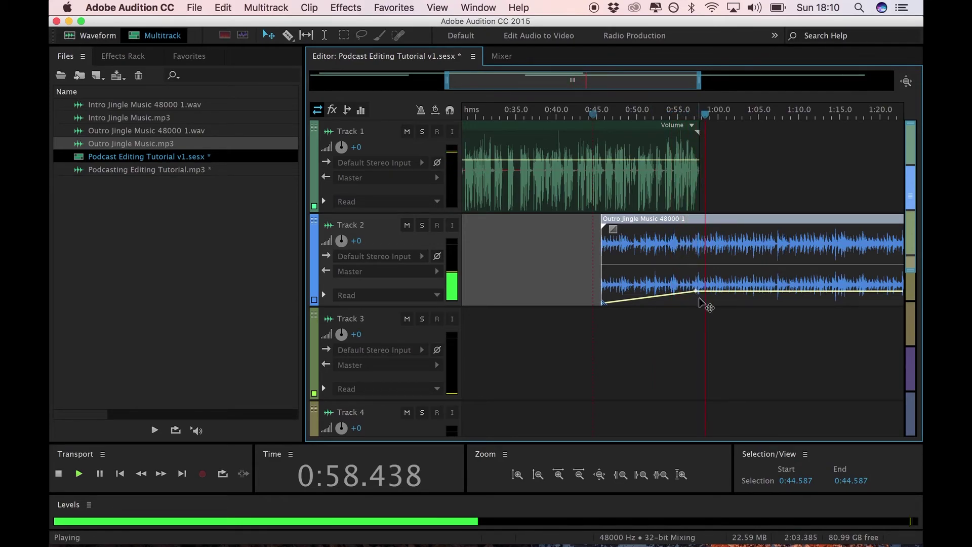
key(space)
Add a volume point where the voice ends near 0:58 and raise the outro to full volume
drag(698, 296, 699, 292)
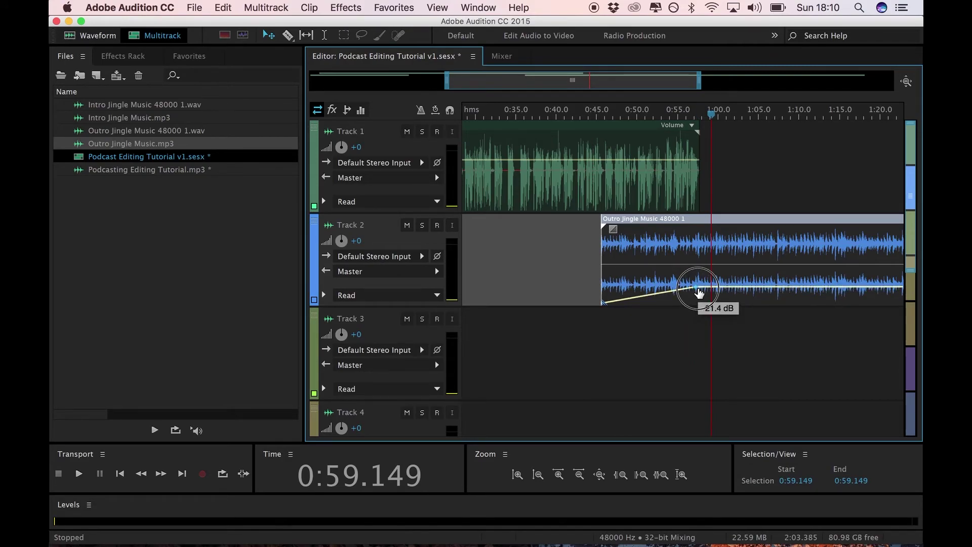
scroll(699, 292, up, 5)
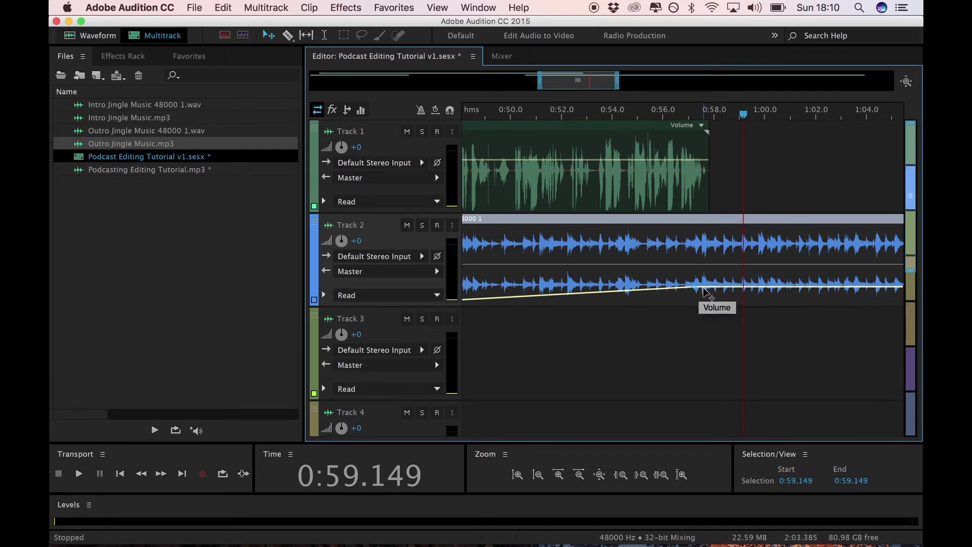
click(703, 291)
drag(703, 288, 700, 271)
click(527, 114)
key(space)
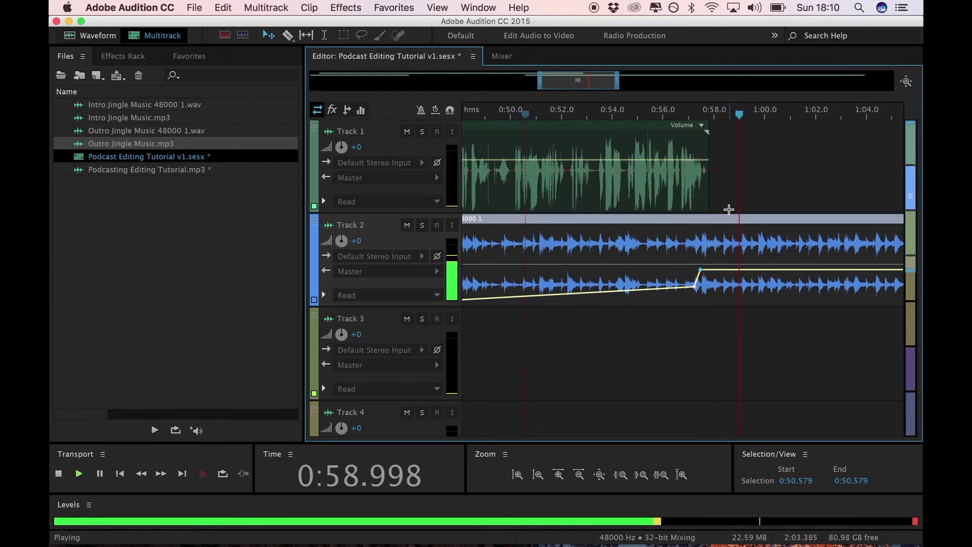
key(space)
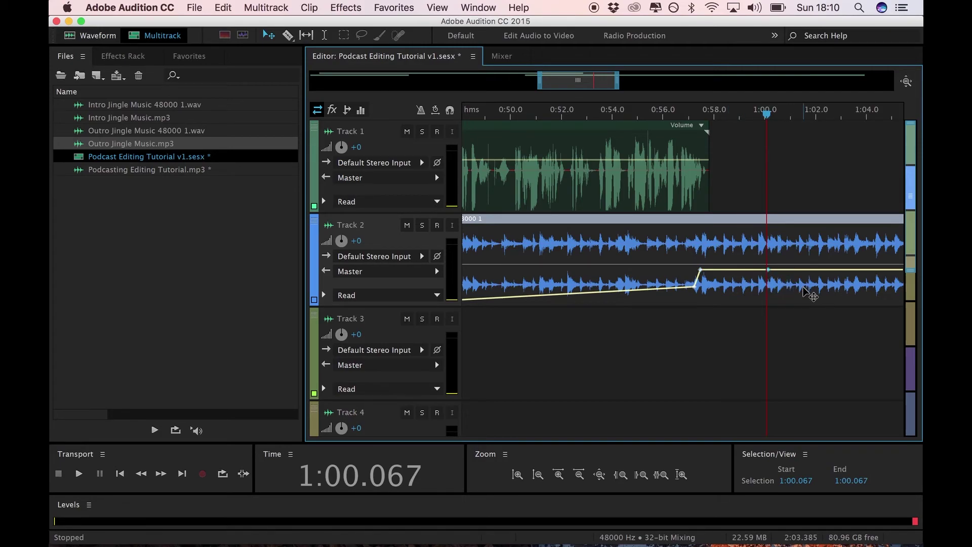
Pull the outro volume near 1:08 down to silence, then zoom out to the whole session
key(minus)
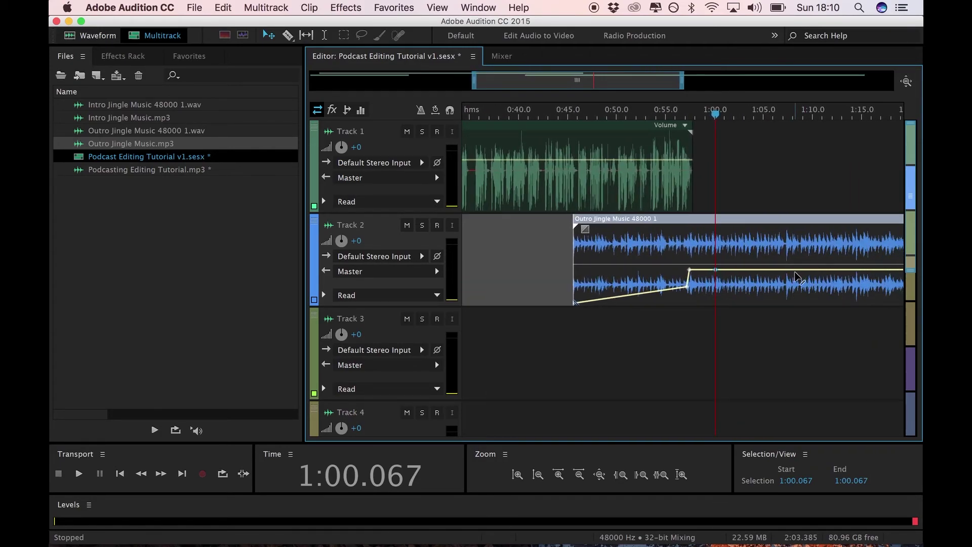
drag(796, 273, 796, 321)
key(minus)
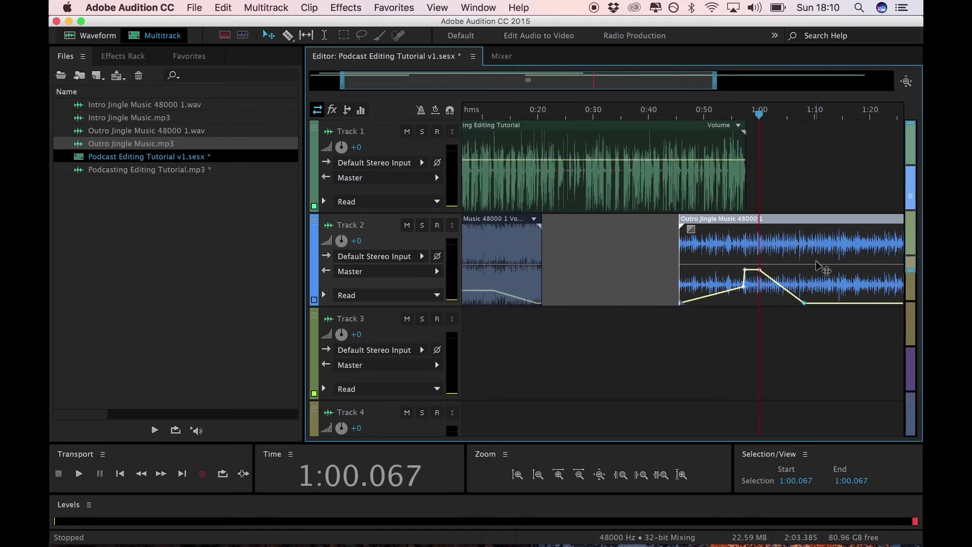
key(minus)
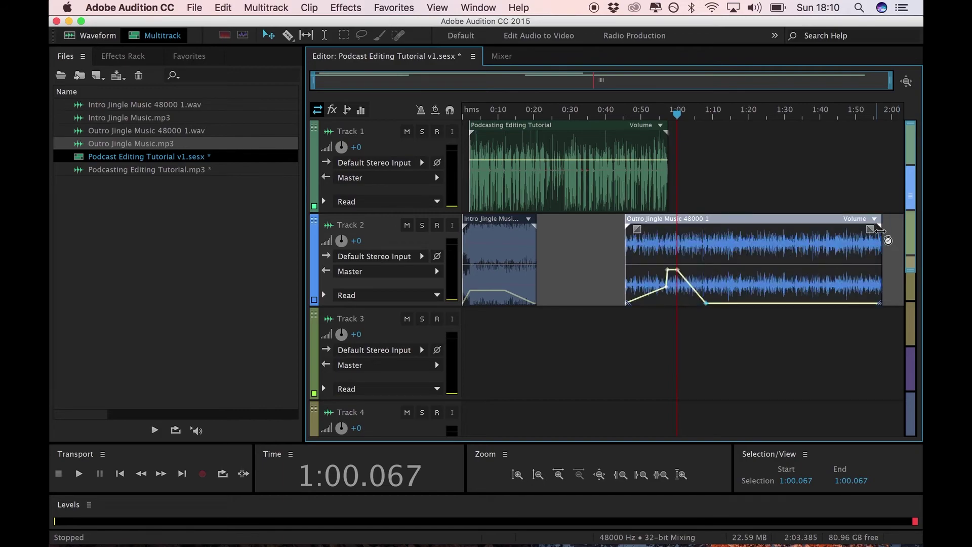
Trim the Outro Jingle clip's end back to about 1:08 where the fade reaches silence, and preview it
drag(880, 246, 702, 248)
key(space)
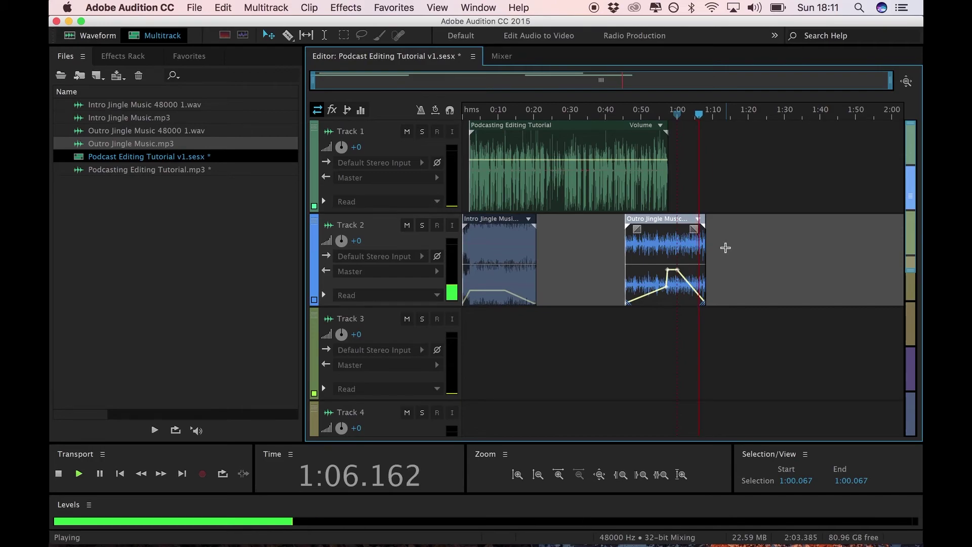
key(space)
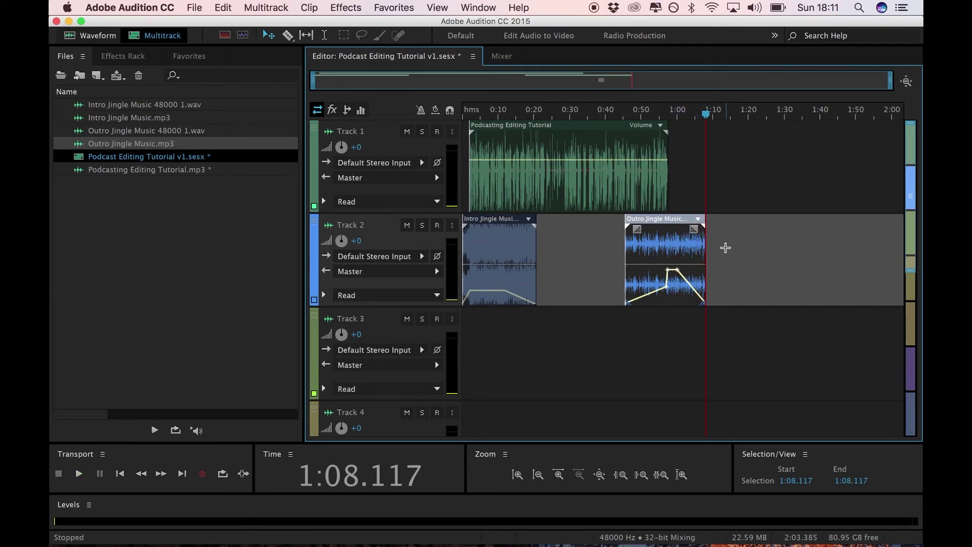
key(=)
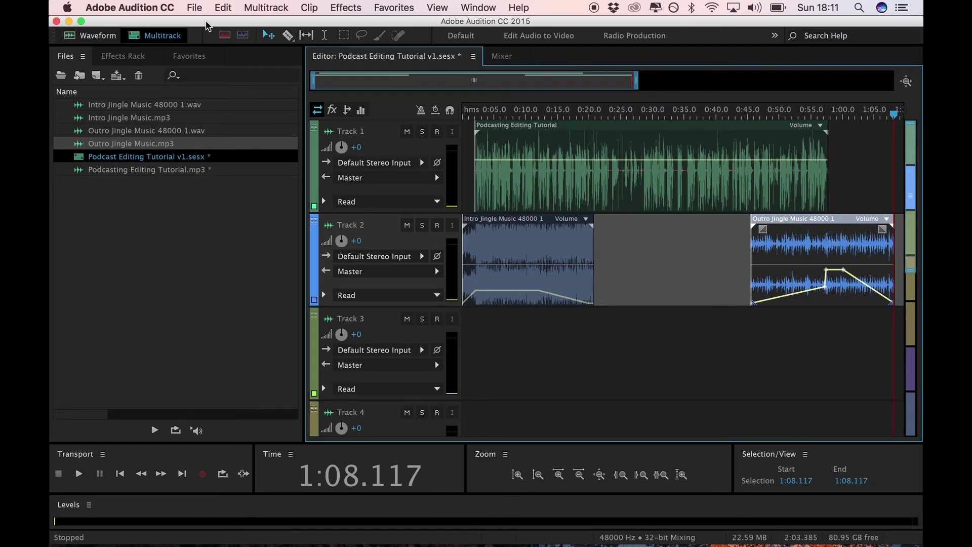
Start a multitrack mixdown export of the entire session from the File menu
click(195, 8)
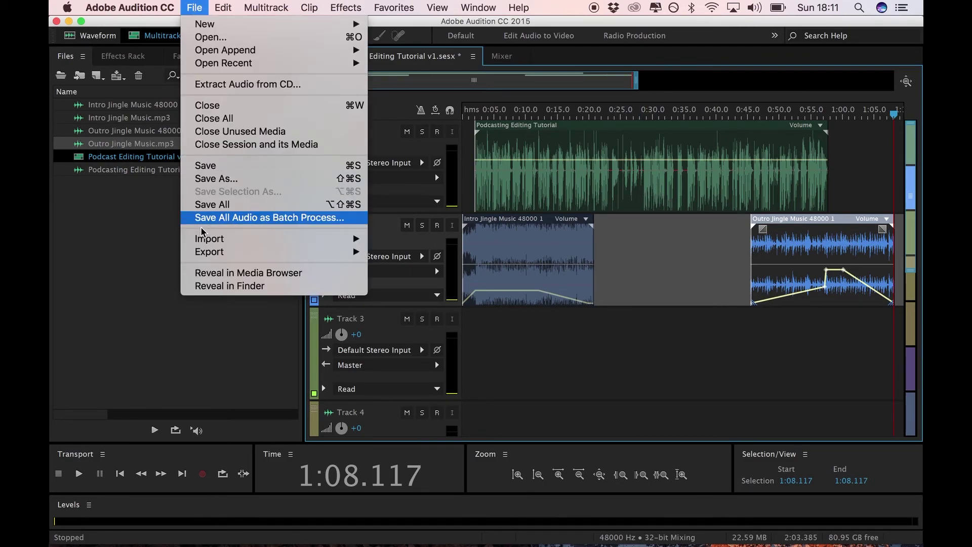
mouse_move(329, 252)
mouse_move(448, 319)
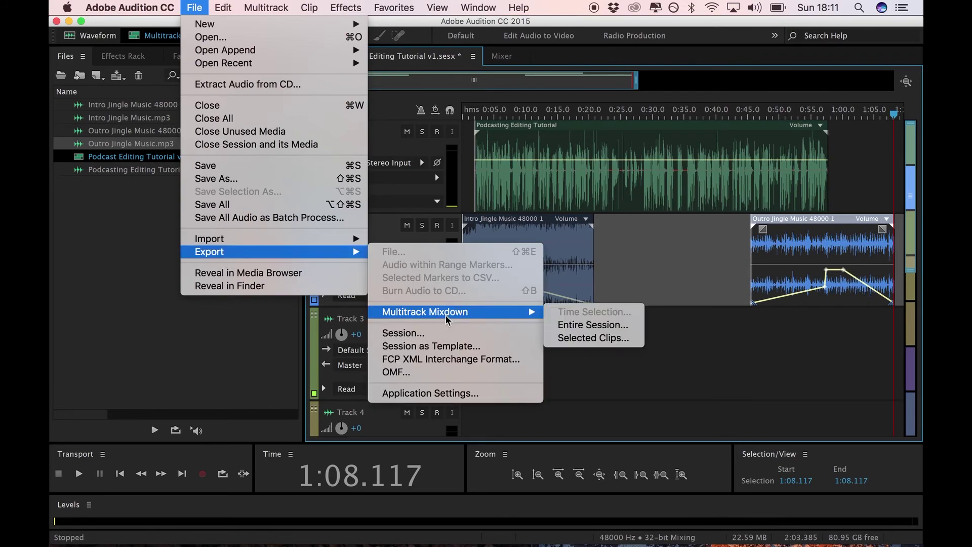
click(572, 324)
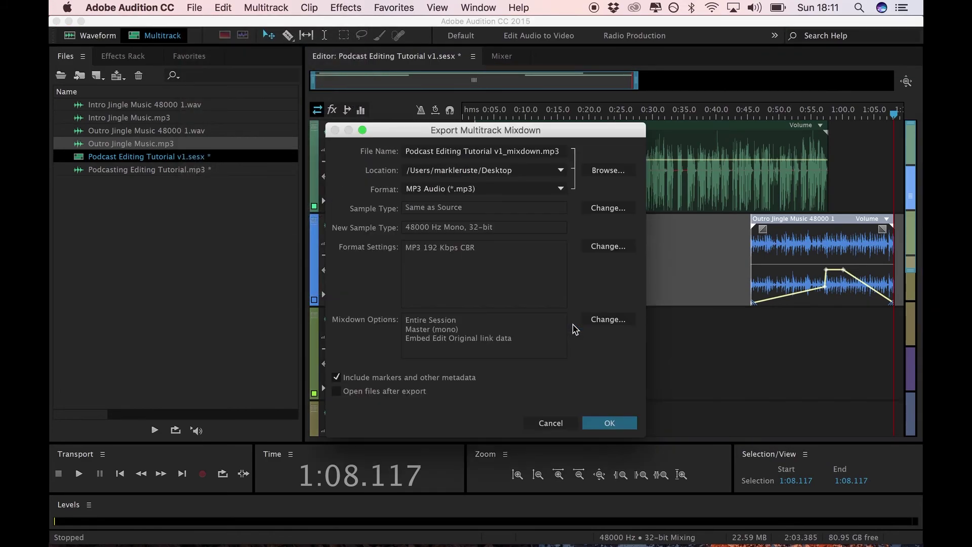
Name the file Podcast Editing Tutorial LIVE.mp3 on the Desktop, keep MP3 Audio format, and export
click(449, 153)
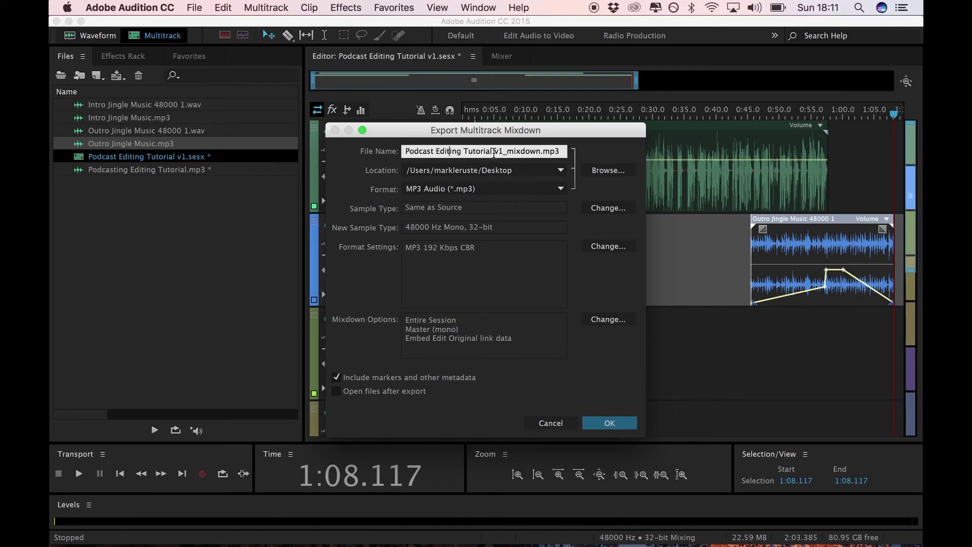
drag(500, 152, 537, 152)
key(BackSpace)
key(BackSpace)
key(BackSpace)
key(BackSpace)
text(LIVE)
click(459, 171)
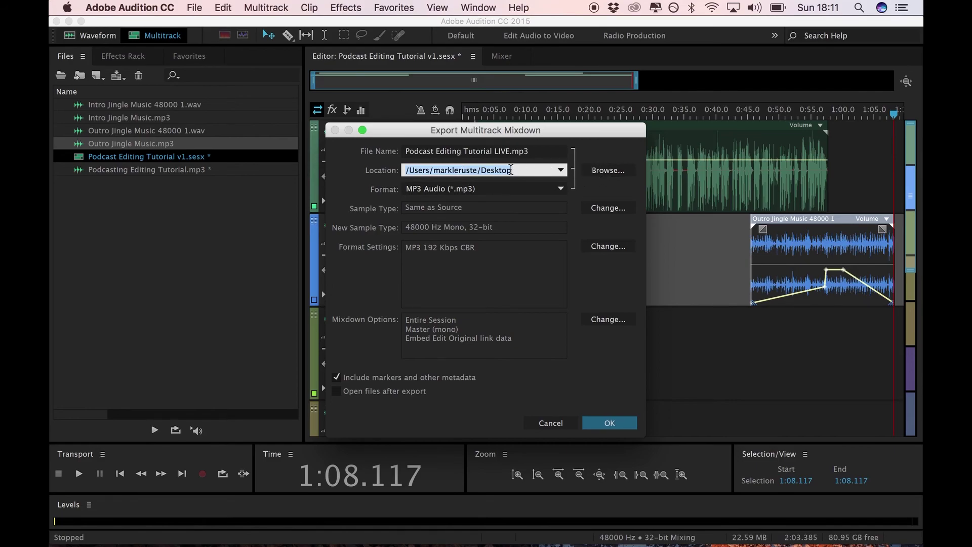
click(557, 190)
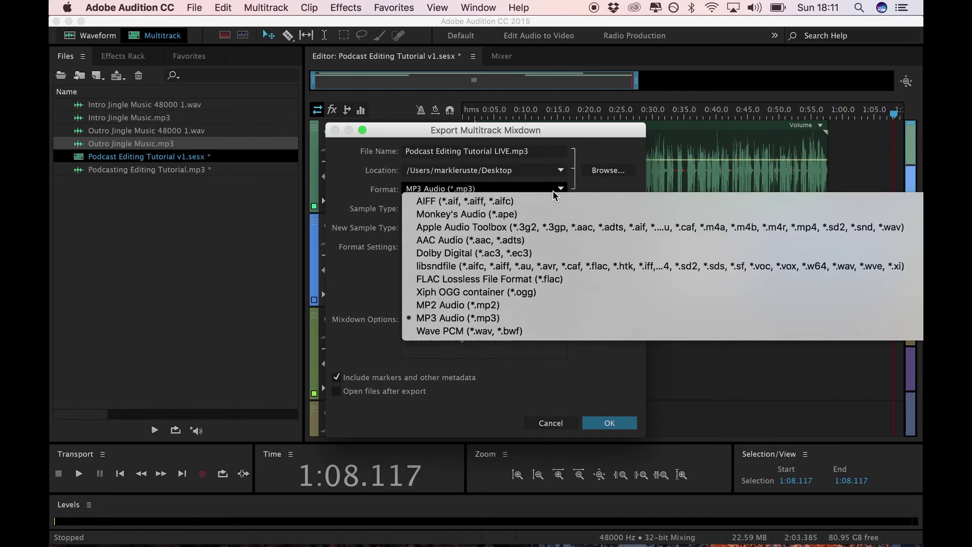
click(555, 191)
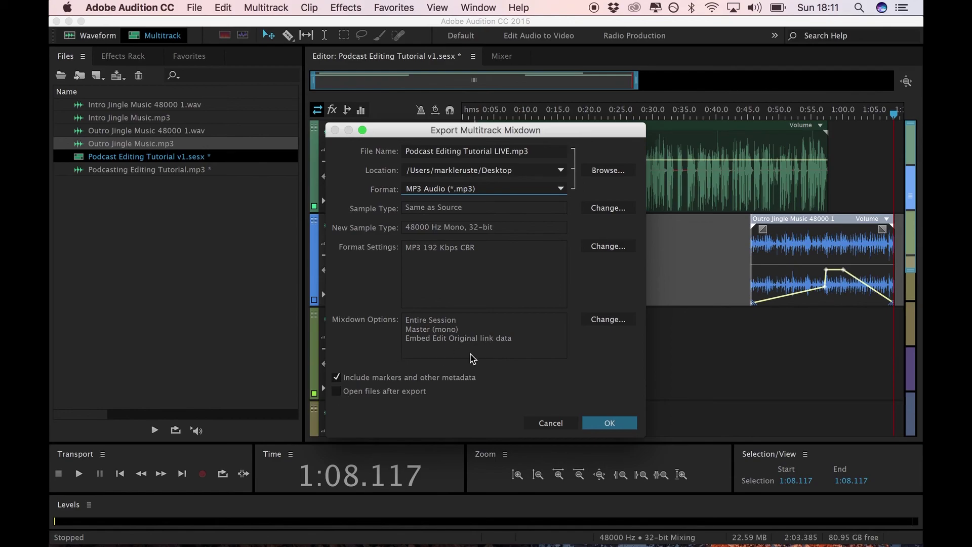
click(616, 423)
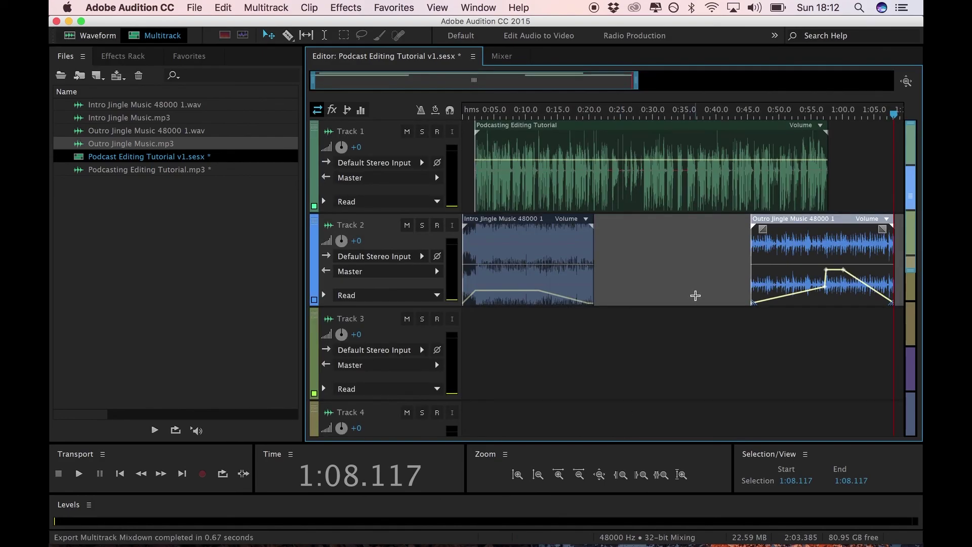